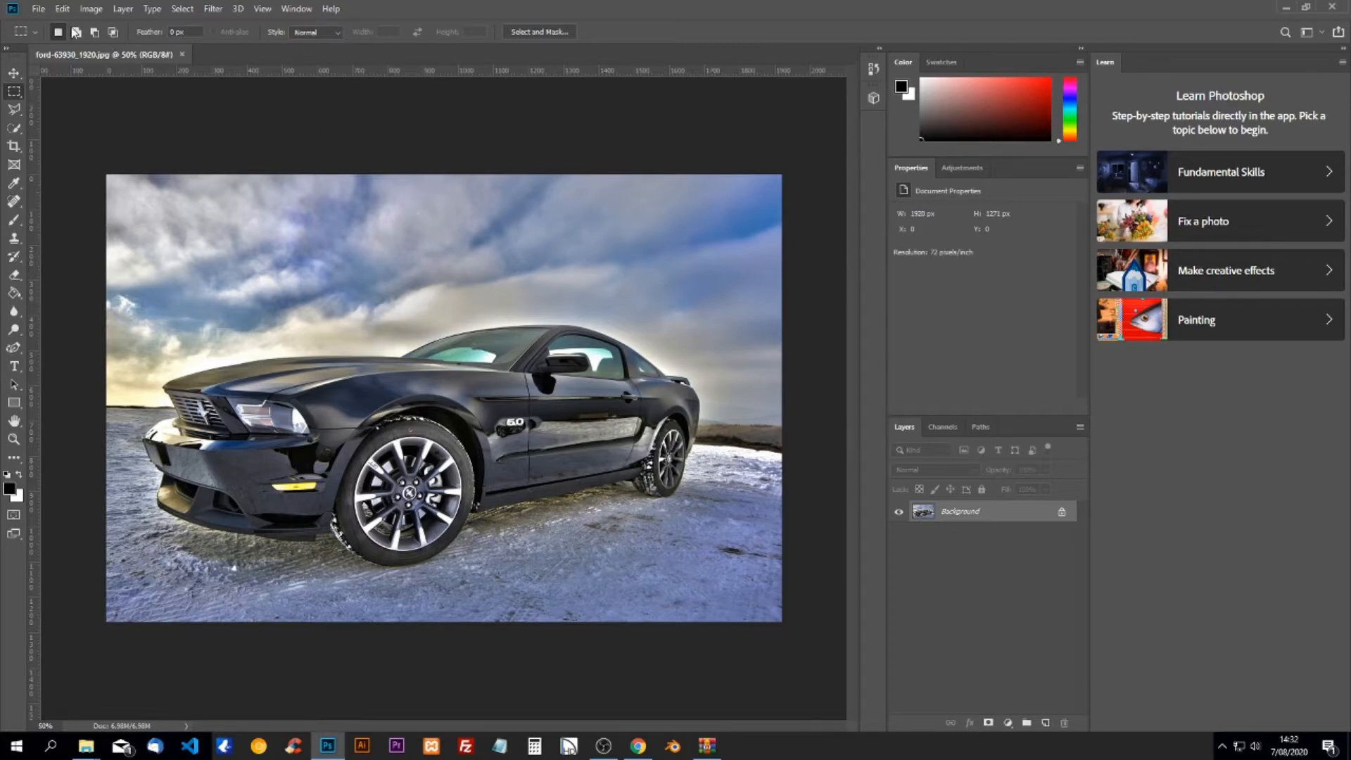
Create a 1920 x 1220 px RGB document at 72 pixels/inch with white background contents and add an empty layer.
left_click(38, 8)
left_click(52, 27)
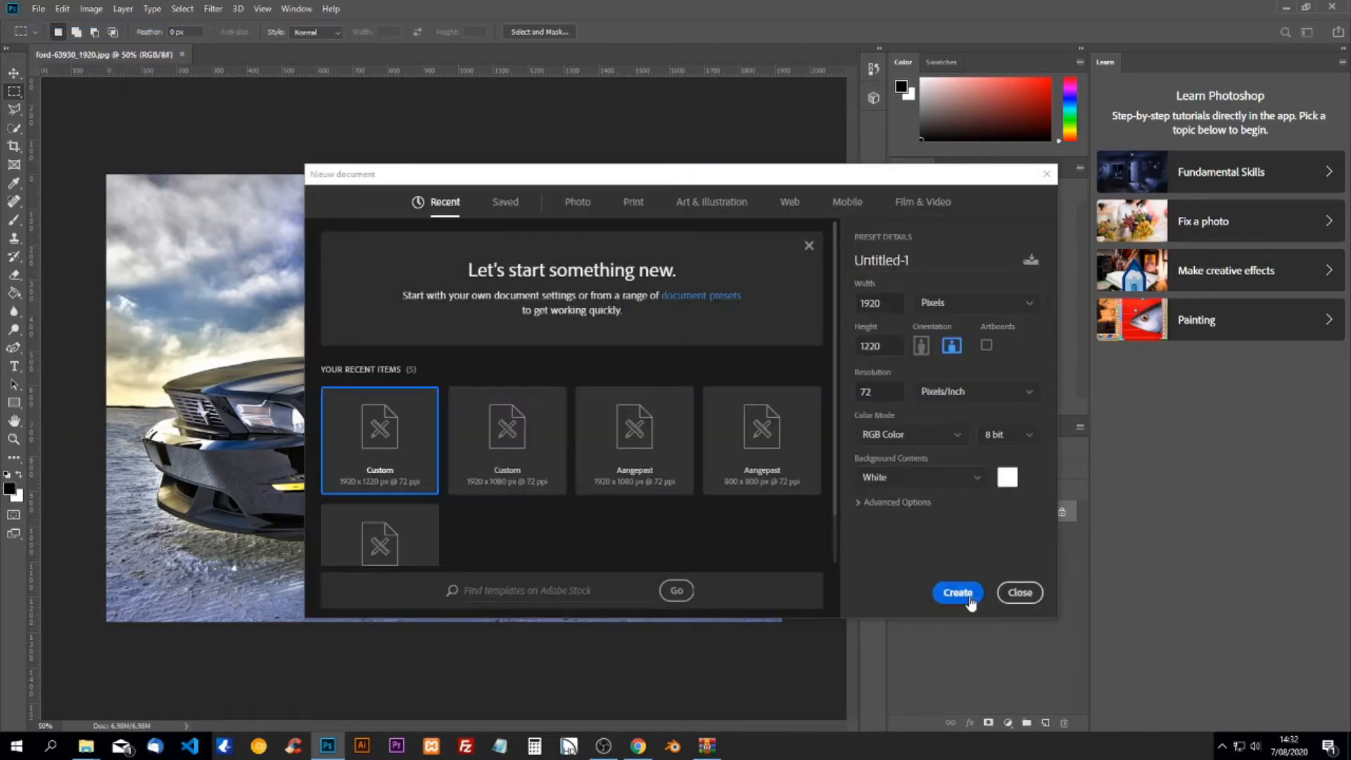
left_click(959, 593)
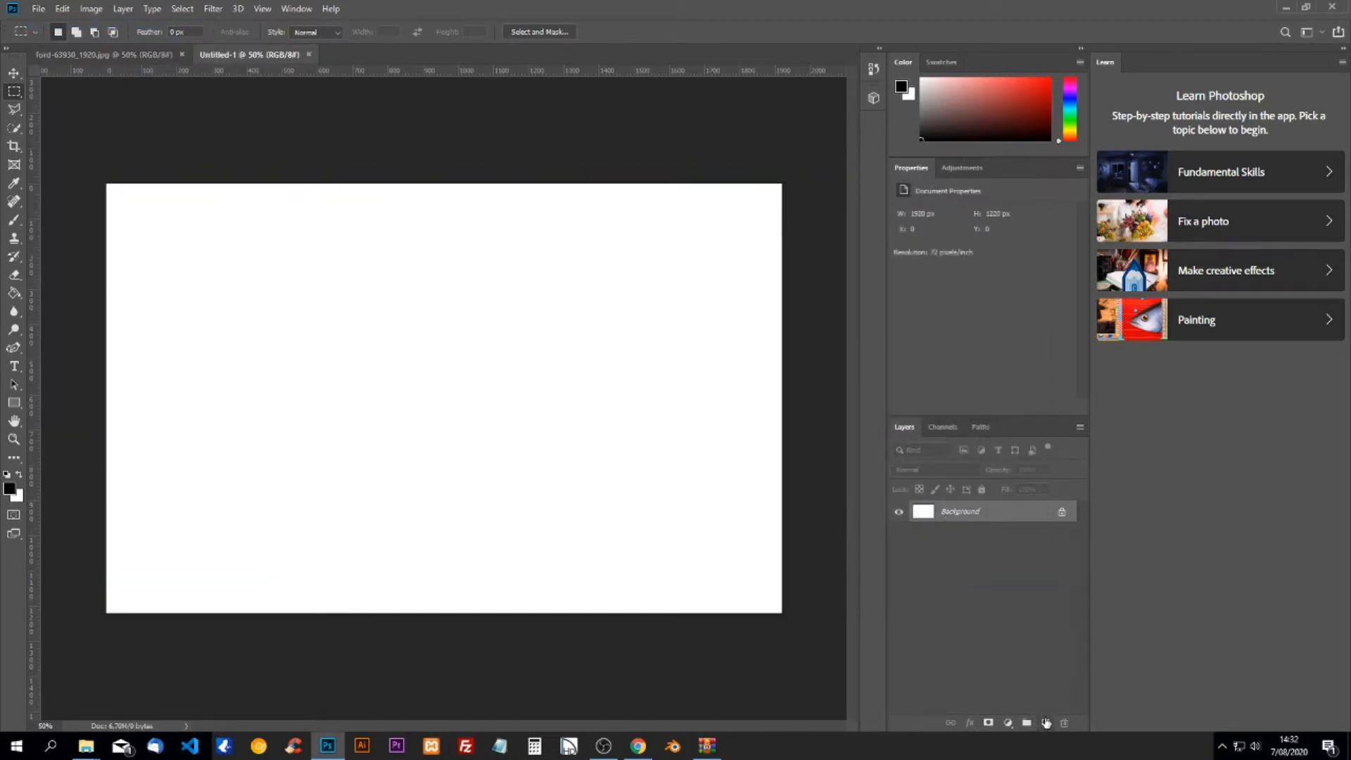
left_click(1047, 724)
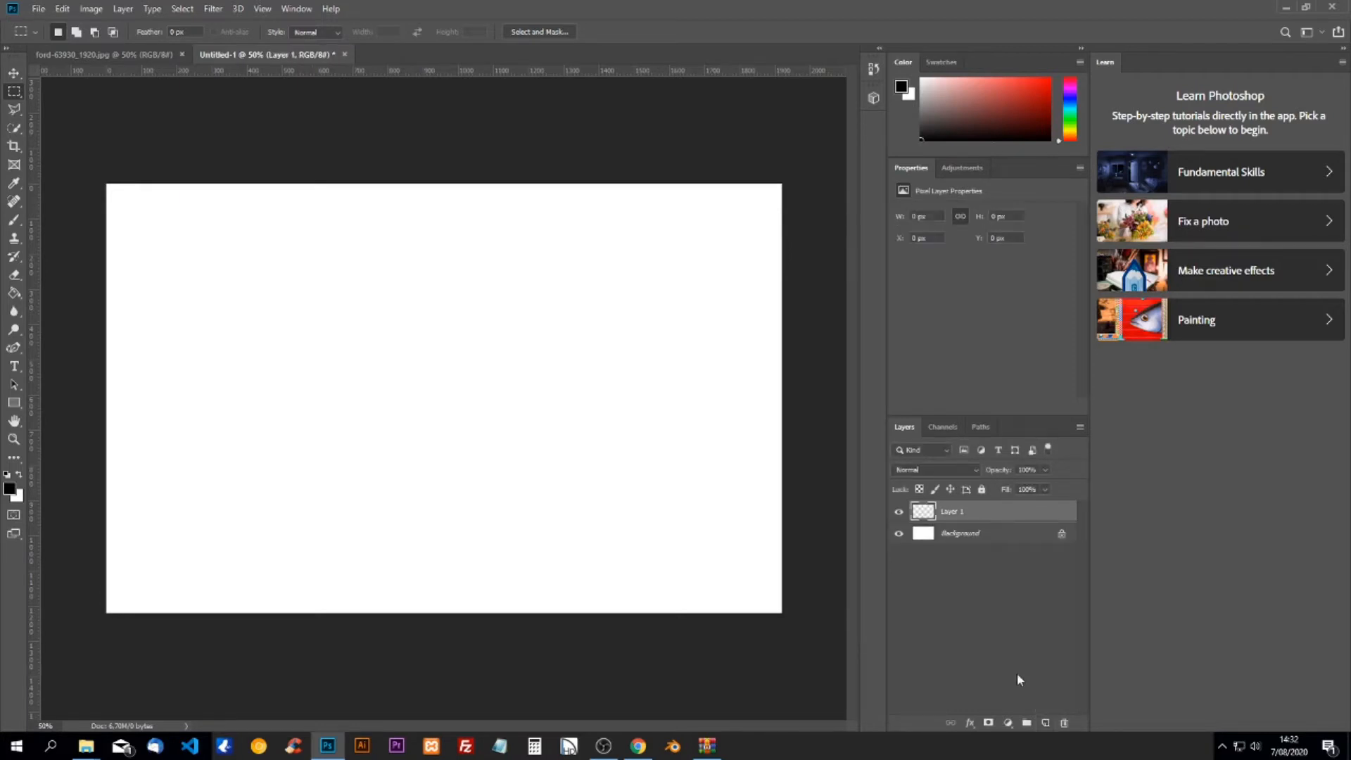
Hide the Background layer and add a horizontal guide at 50%.
left_click(898, 535)
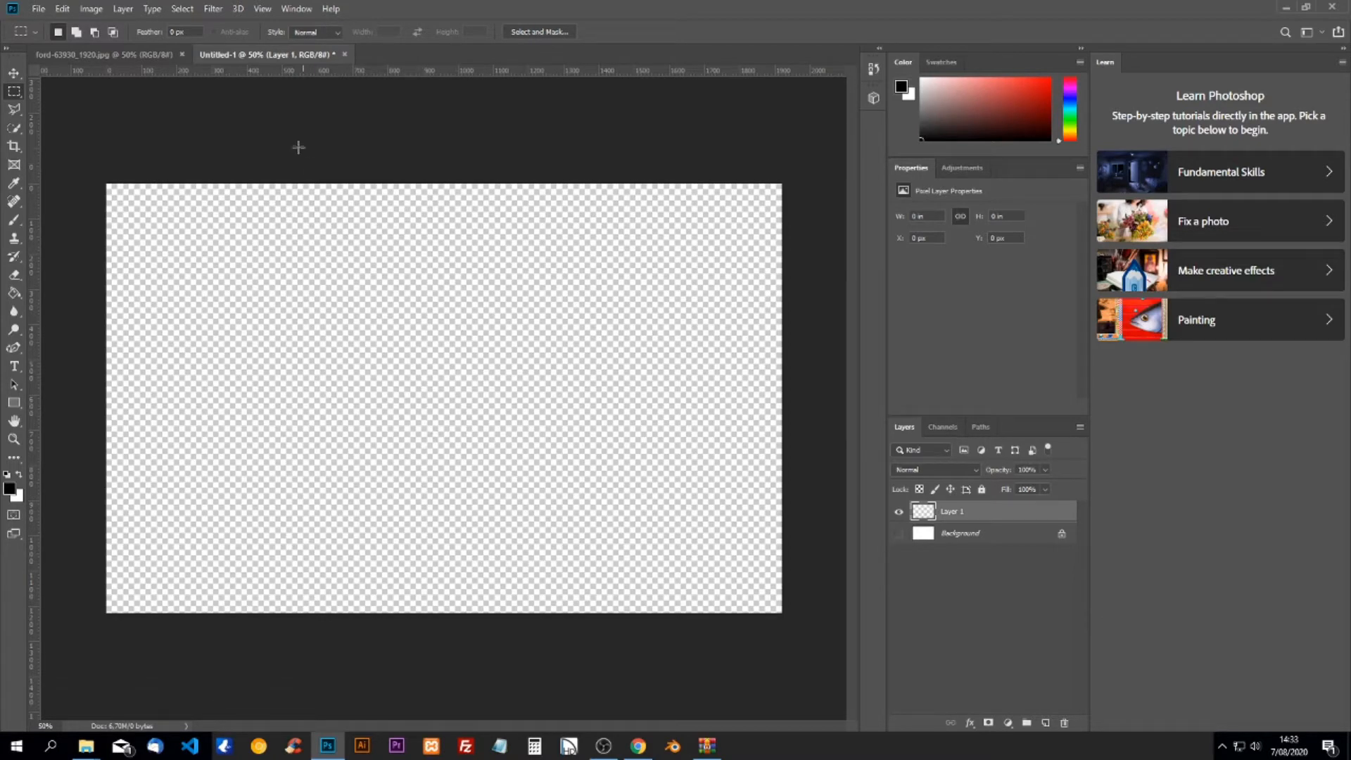
left_click(261, 8)
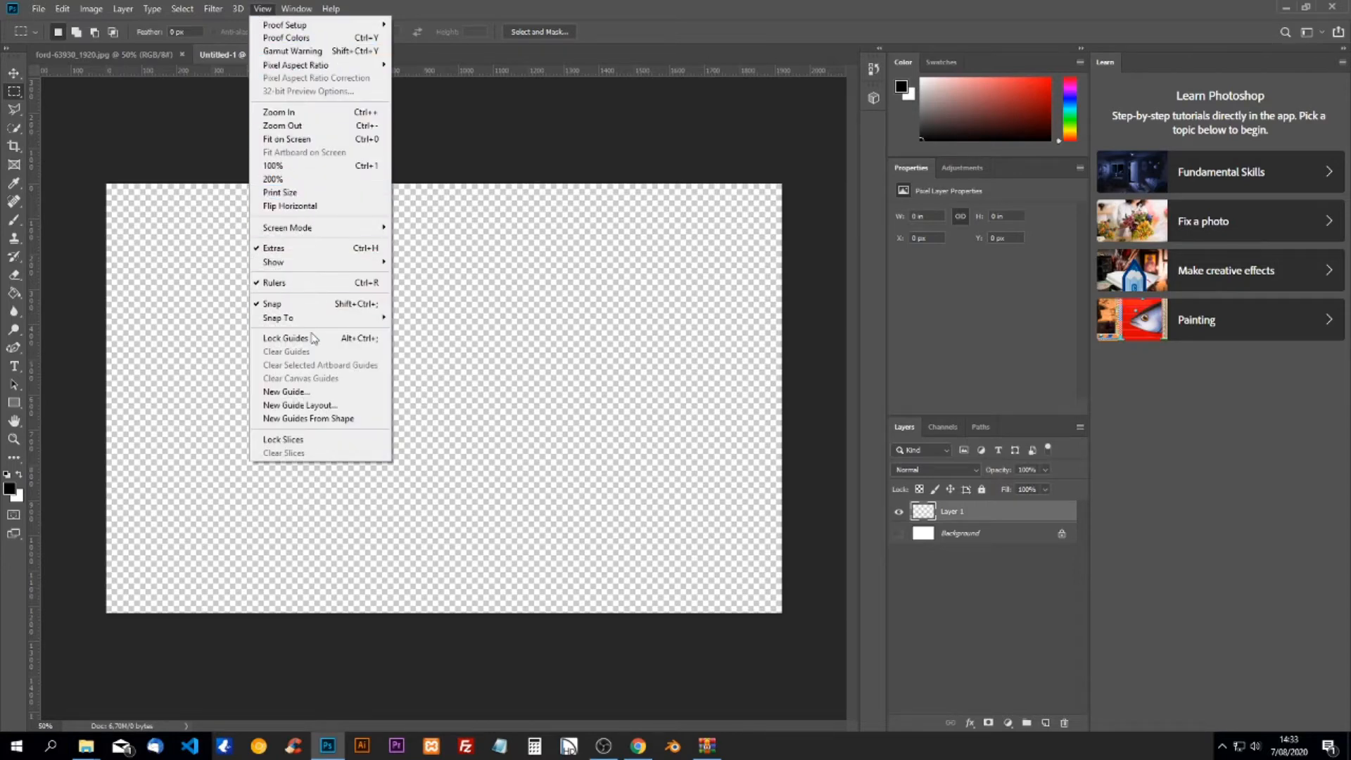
left_click(314, 393)
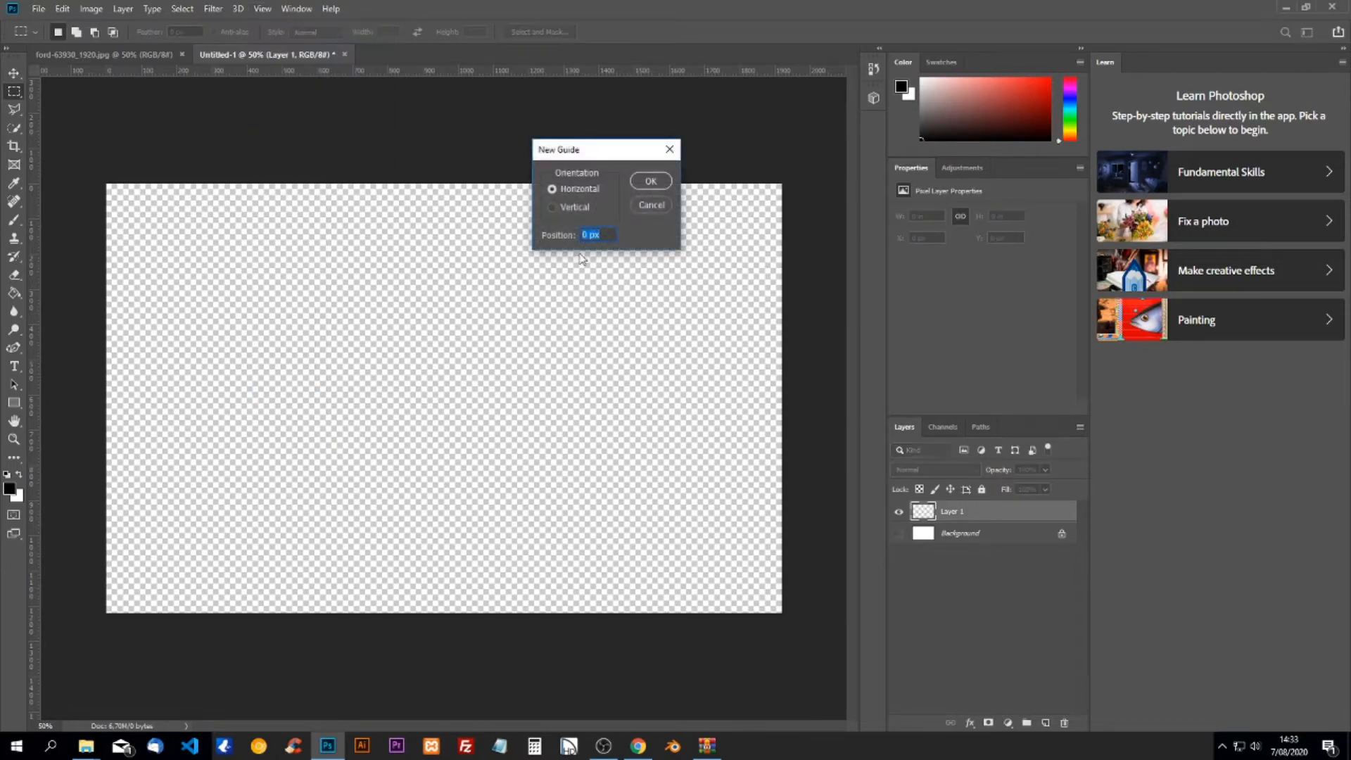
type("50%")
left_click(651, 181)
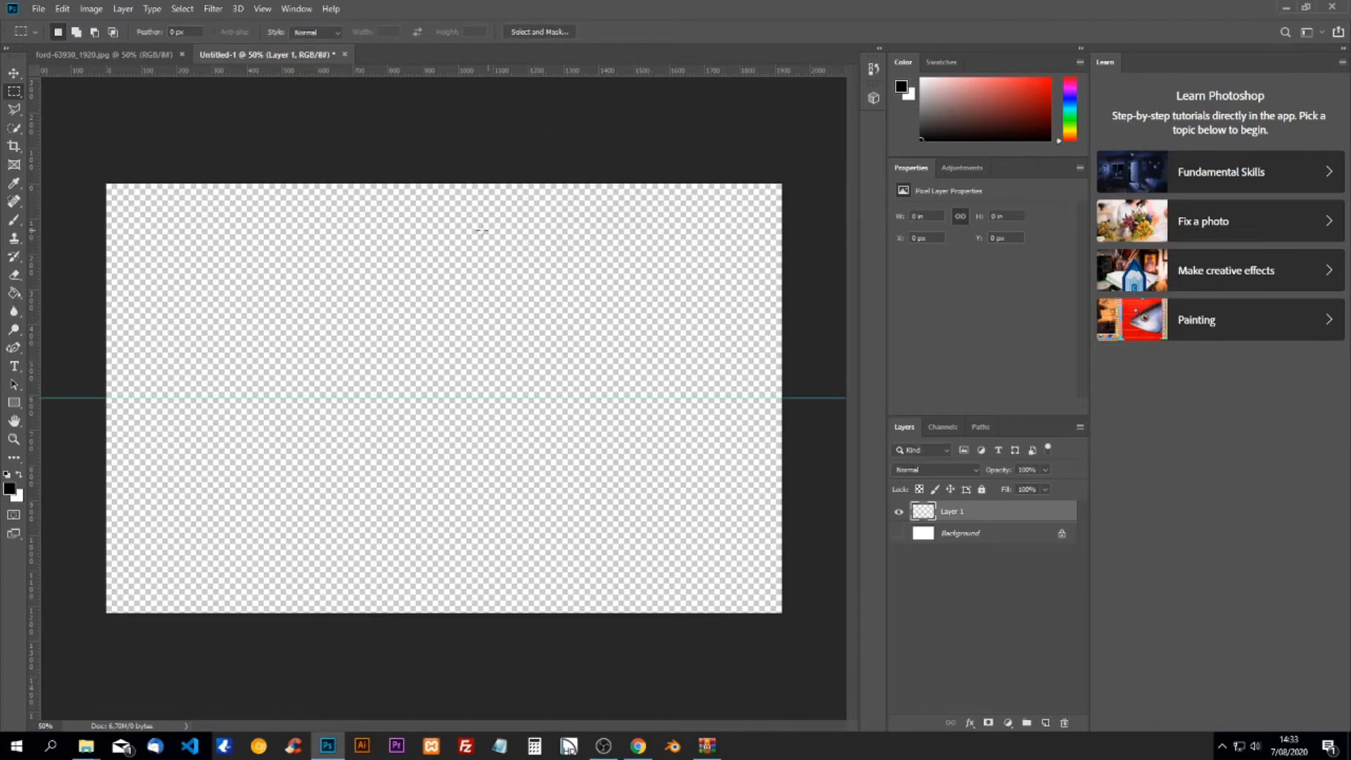
Add a vertical guide at 50% and show the Background layer again.
left_click(262, 9)
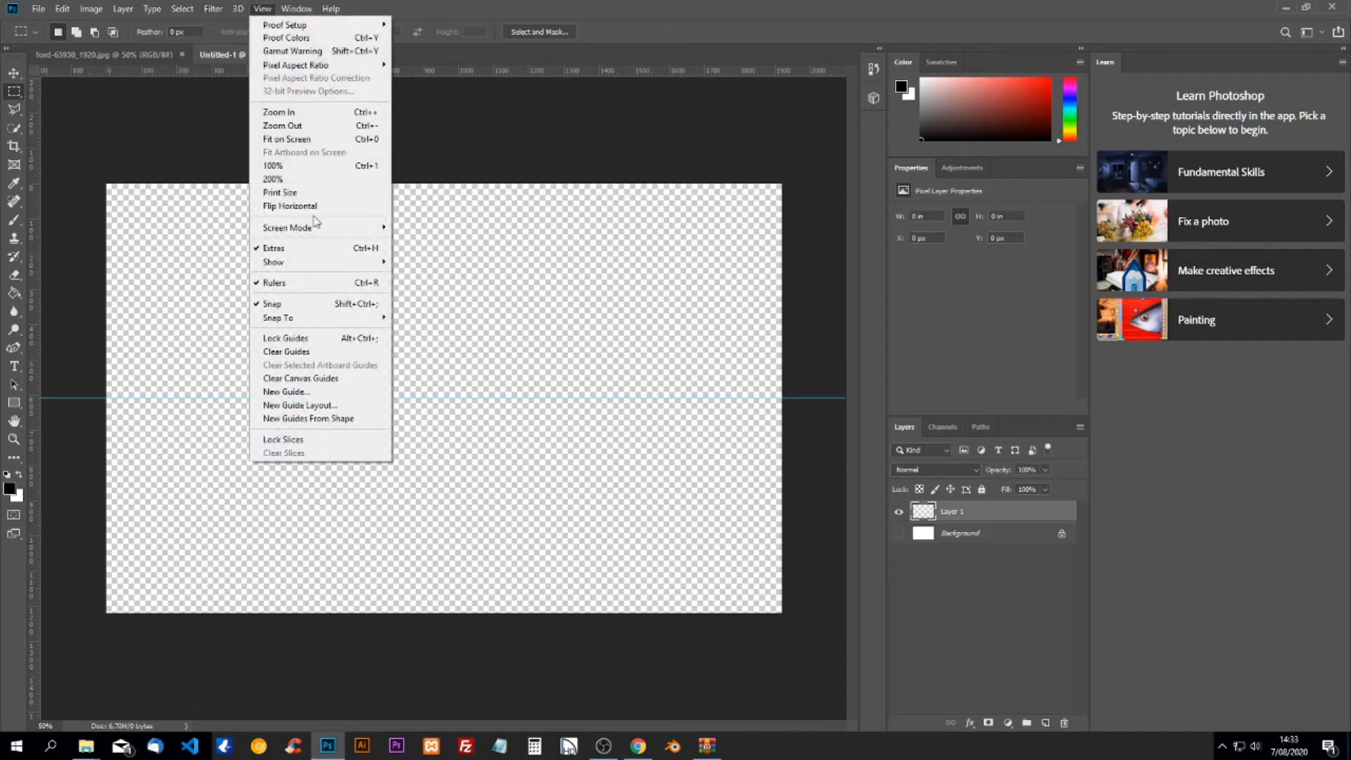
left_click(322, 391)
type("50")
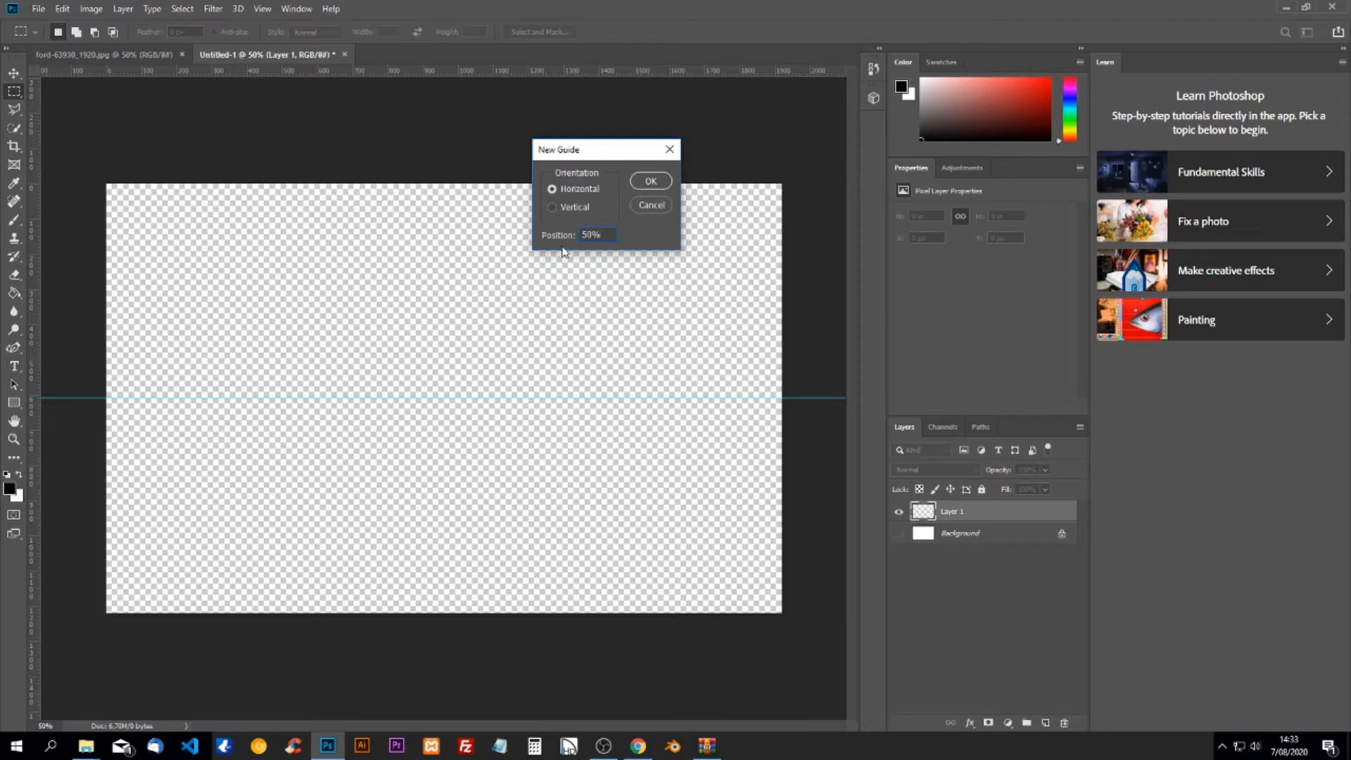
left_click(574, 206)
left_click(651, 182)
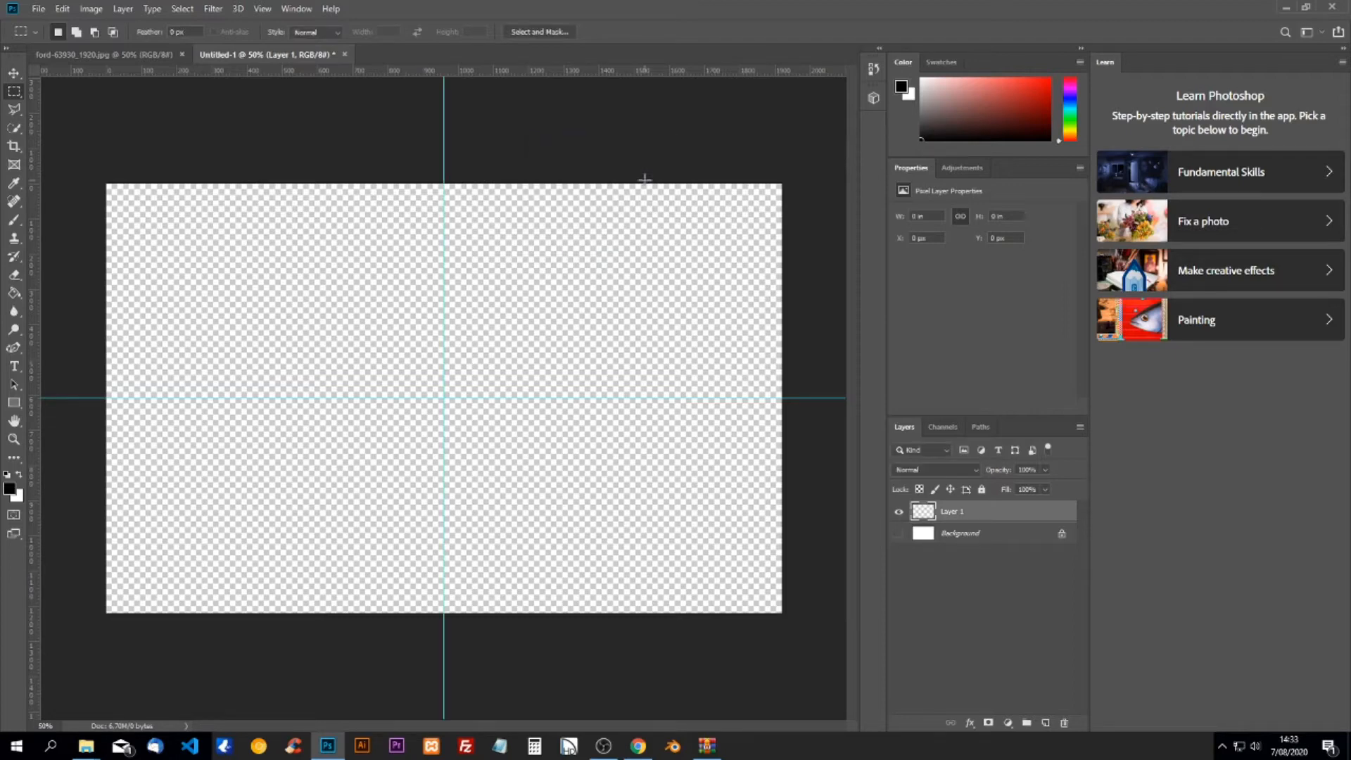
left_click(899, 533)
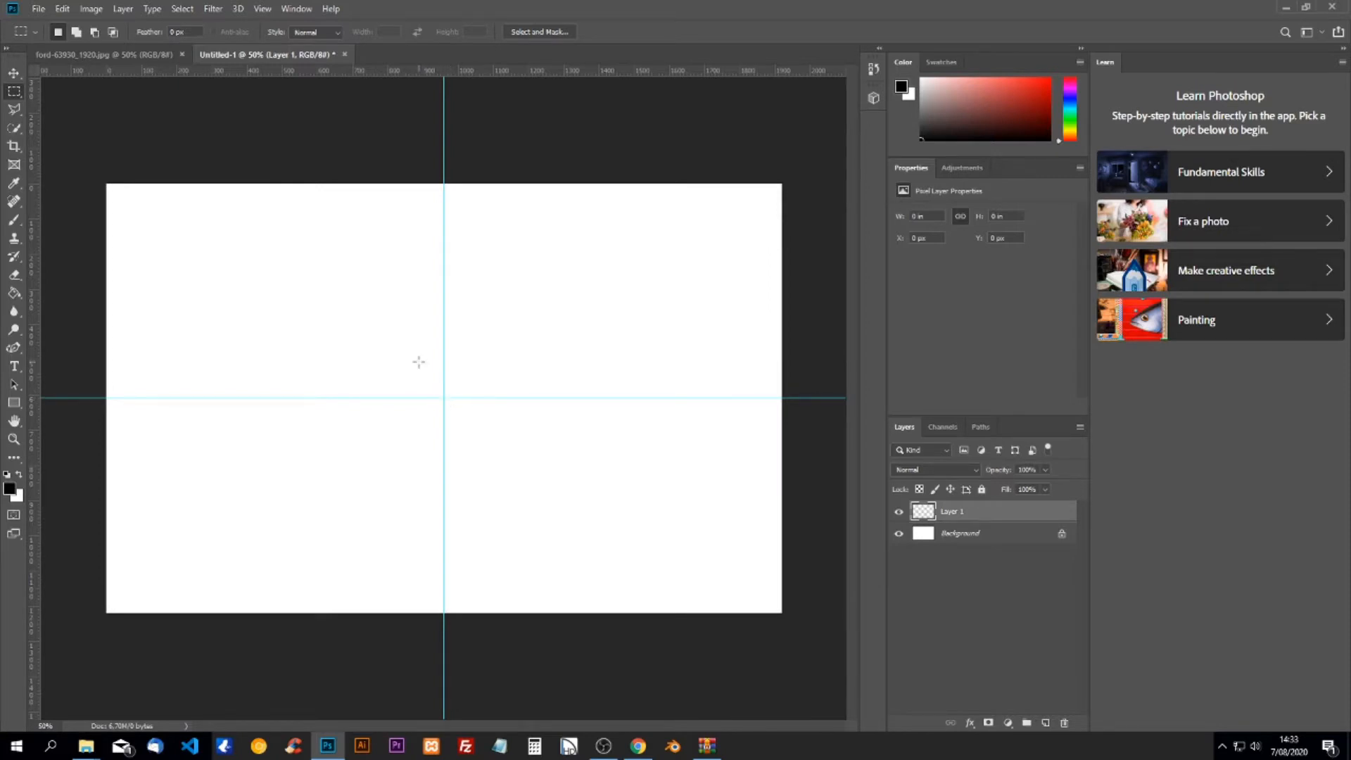
Make an elliptical selection about 764 x 724 px, centred on the intersection of the guides.
right_click(15, 93)
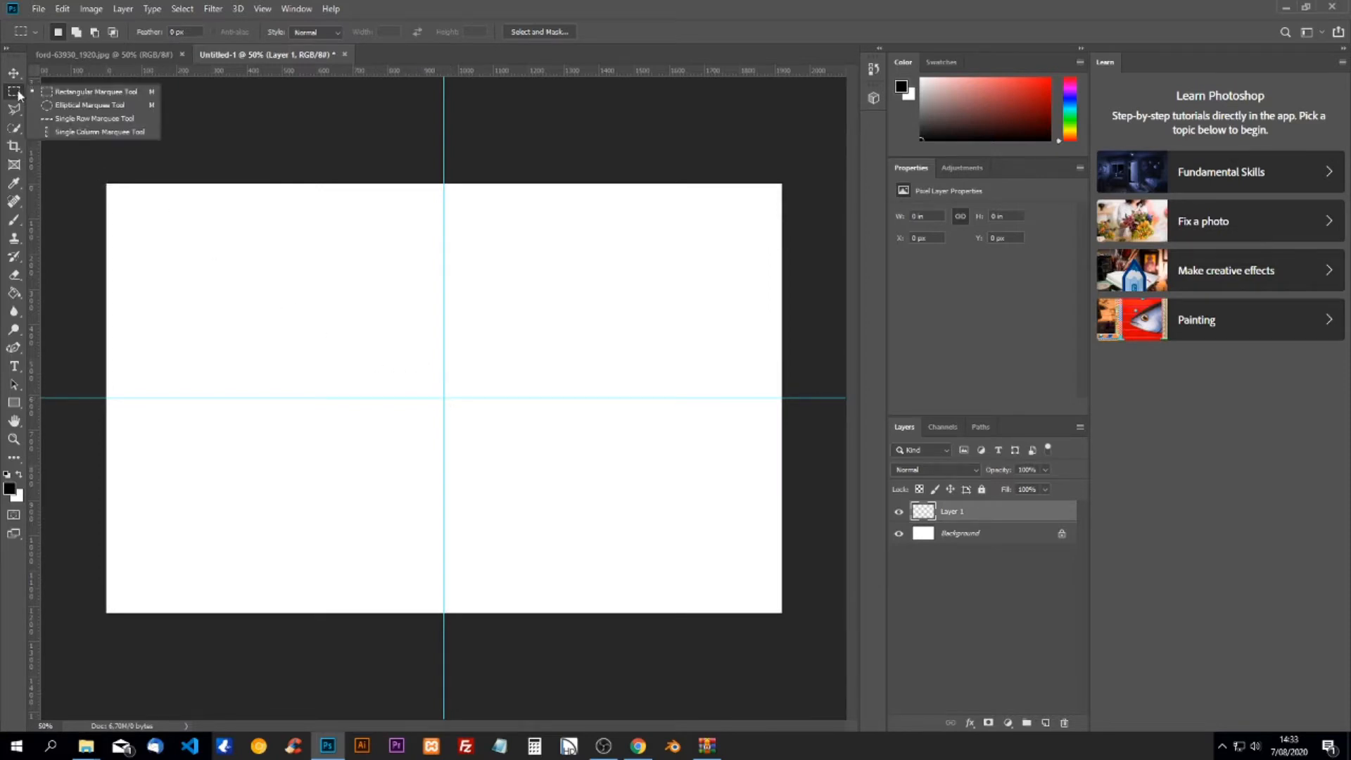
left_click(107, 107)
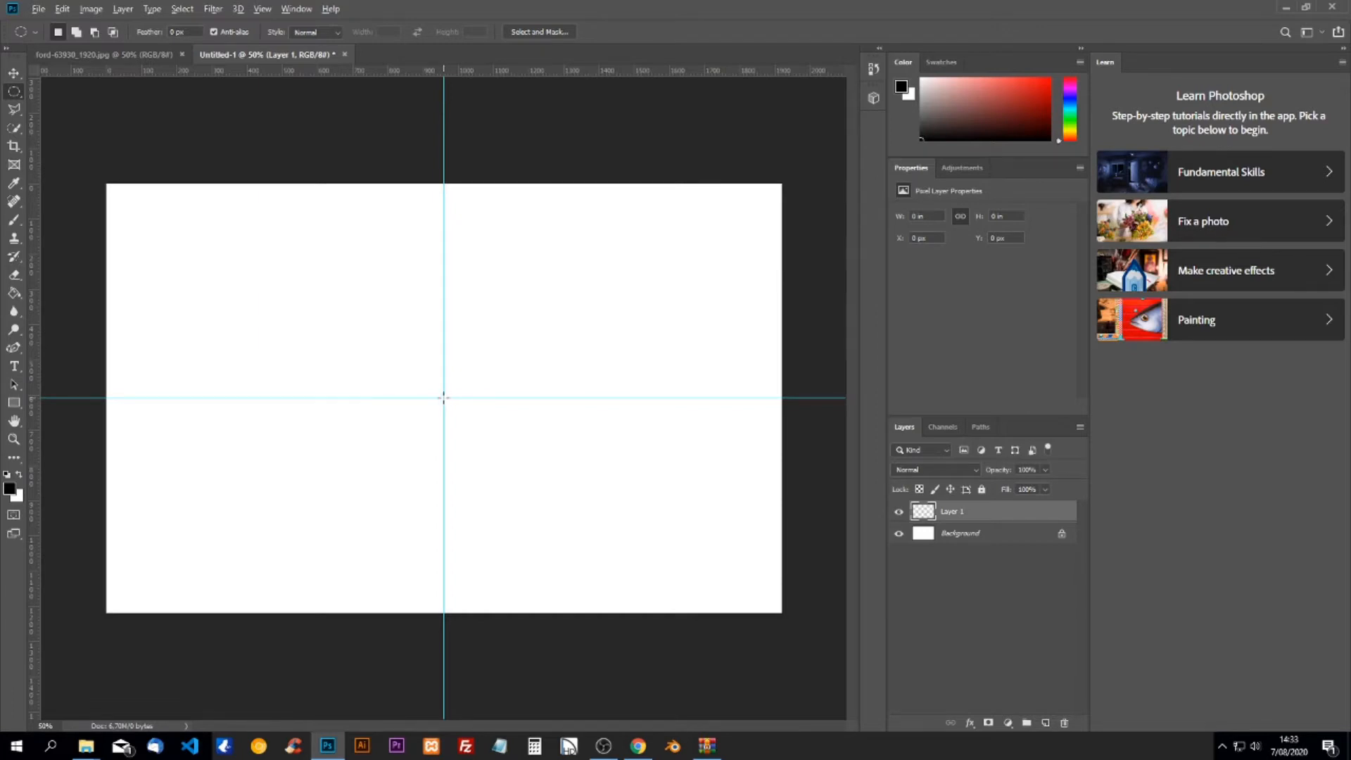
left_click_drag(443, 397, 308, 268)
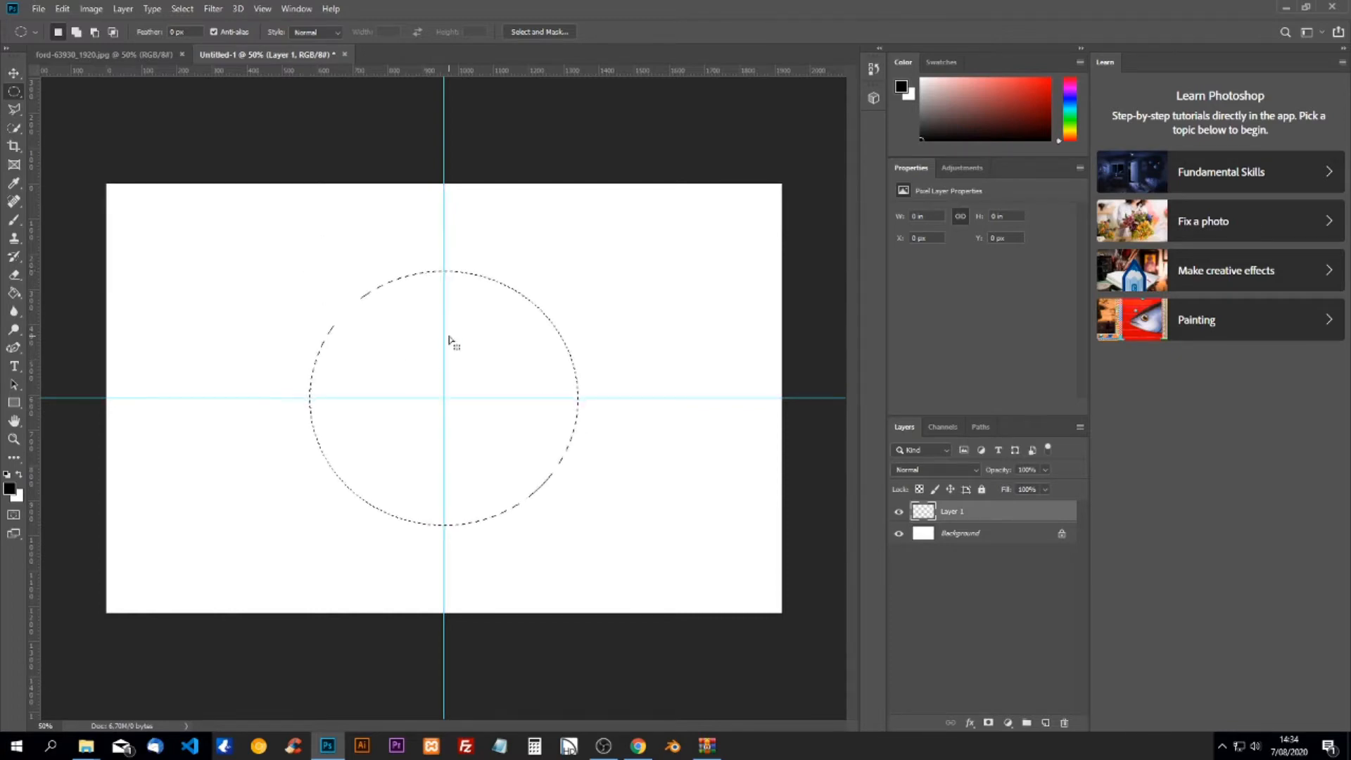
Stroke the elliptical selection on Layer 1 with a 25 px black line located inside.
left_click(63, 9)
left_click(99, 242)
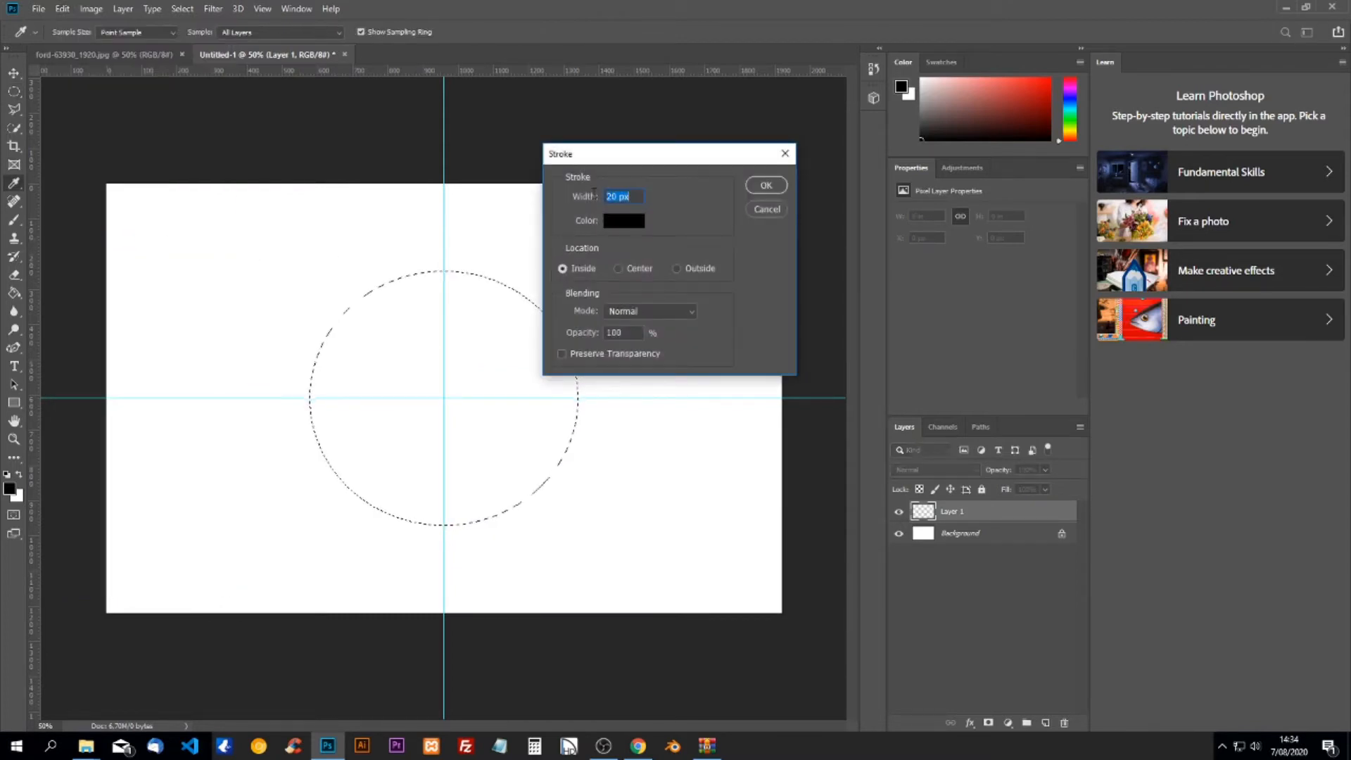
left_click(611, 196)
key("BackSpace")
type("5")
left_click(766, 184)
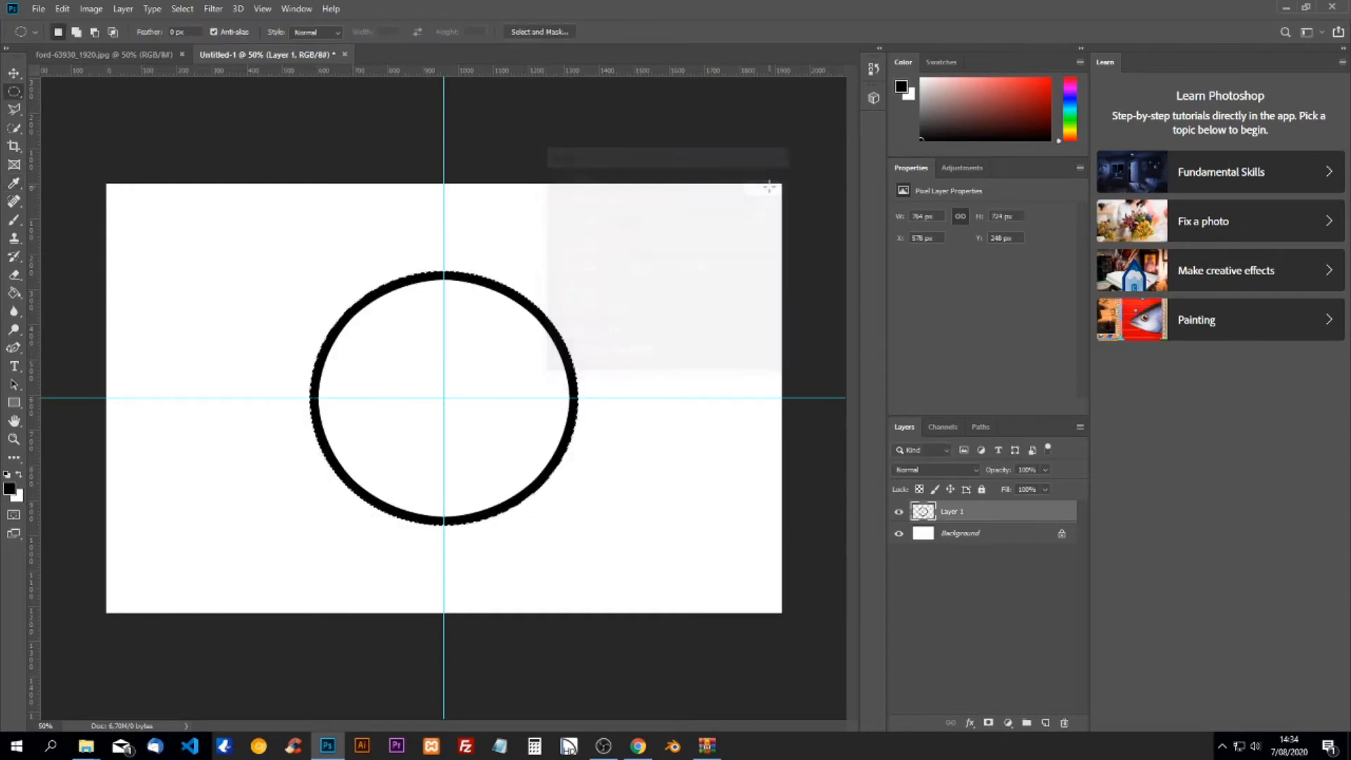
Add a white Stroke layer effect, positioned outside, to the black ring on Layer 1.
left_click(971, 723)
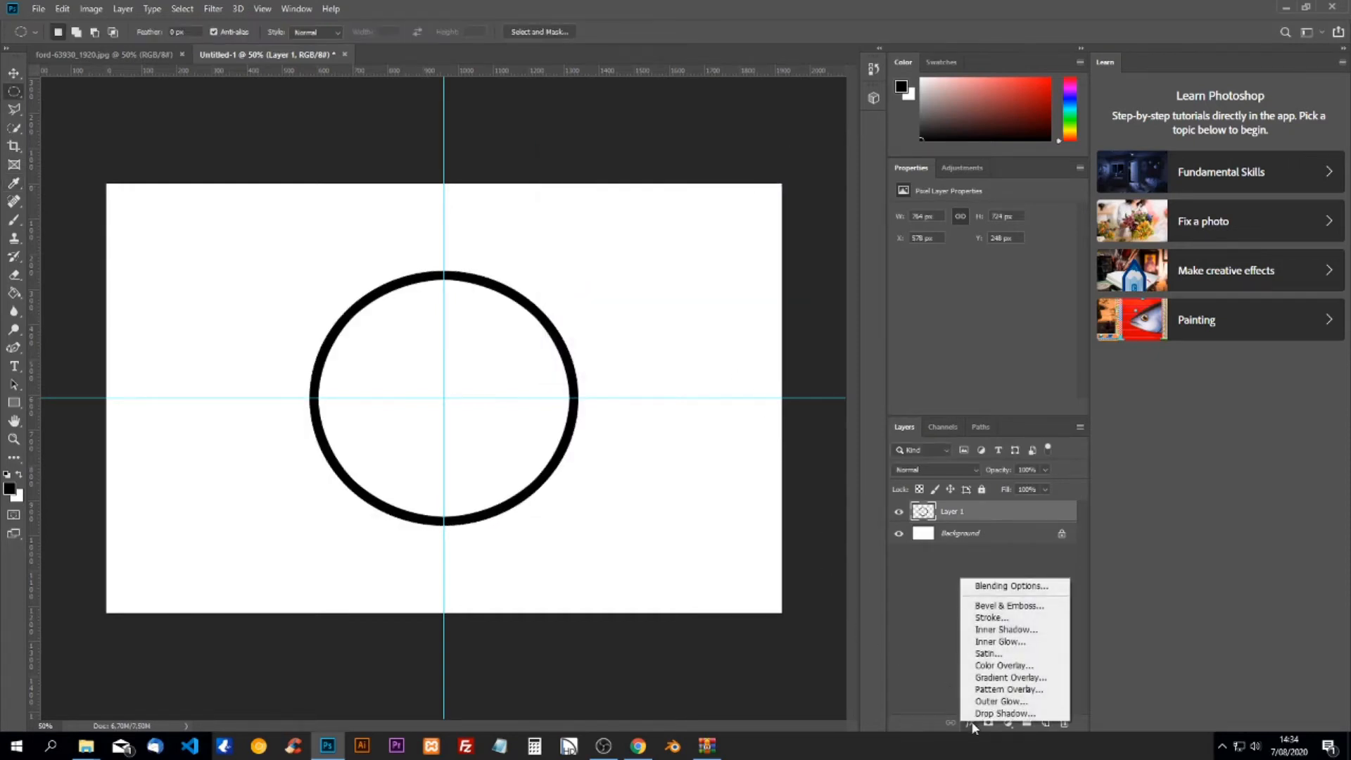
left_click(994, 616)
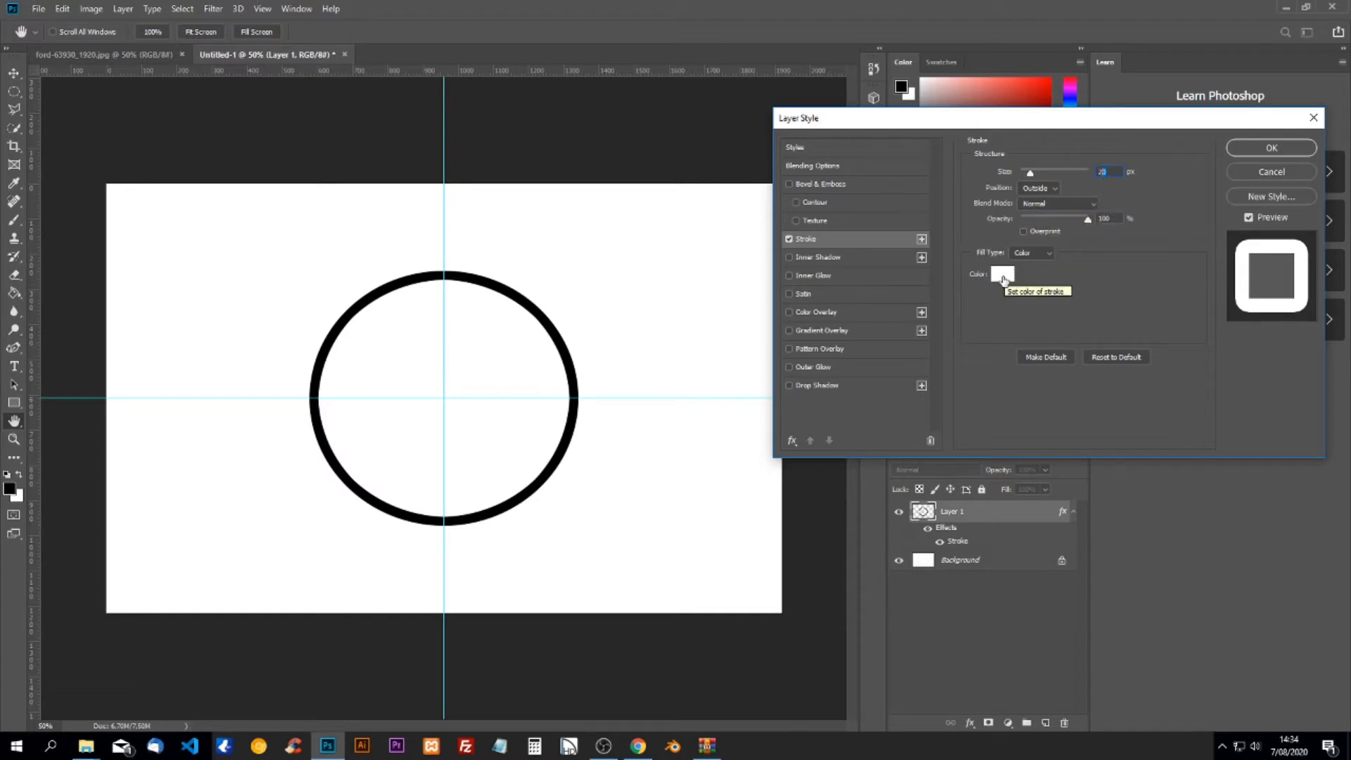
left_click(1272, 148)
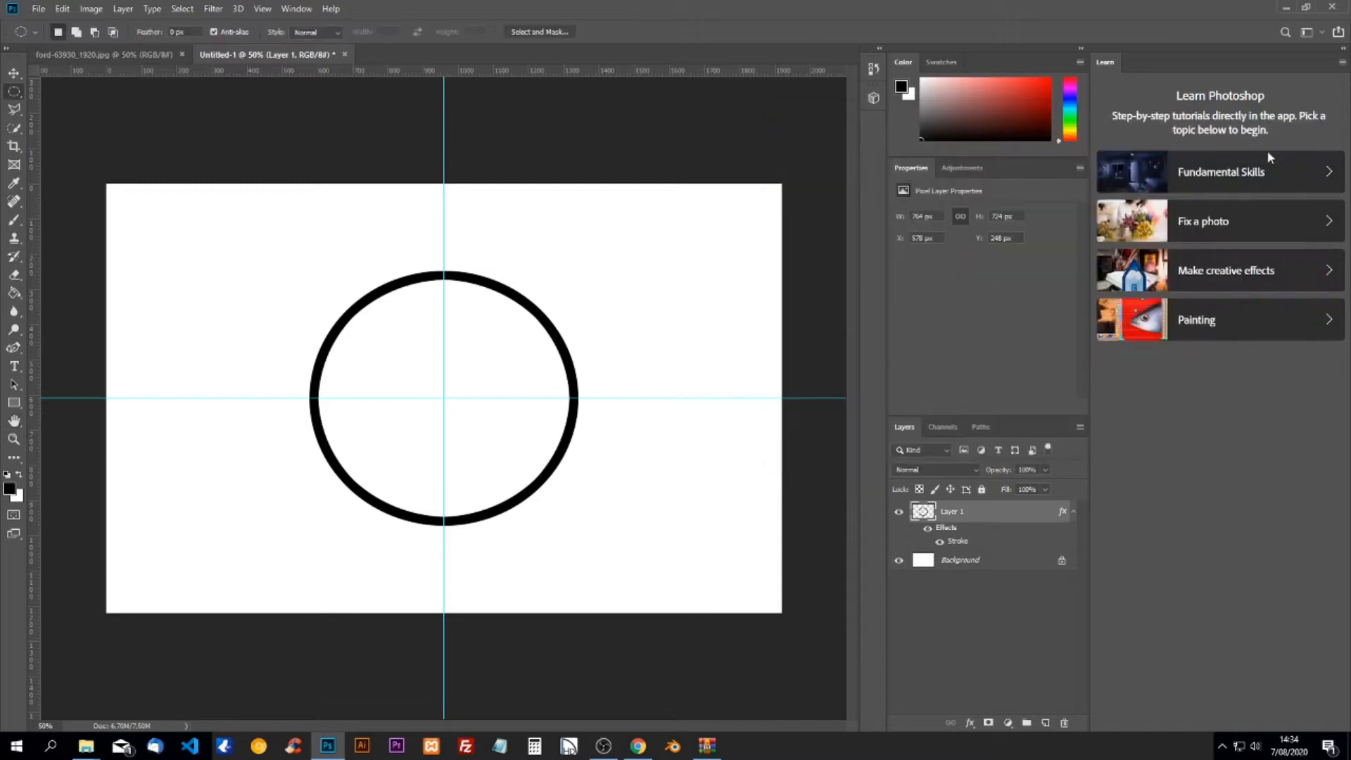
Hide the Background layer and add a new empty layer directly beneath the ring layer.
left_click(899, 561)
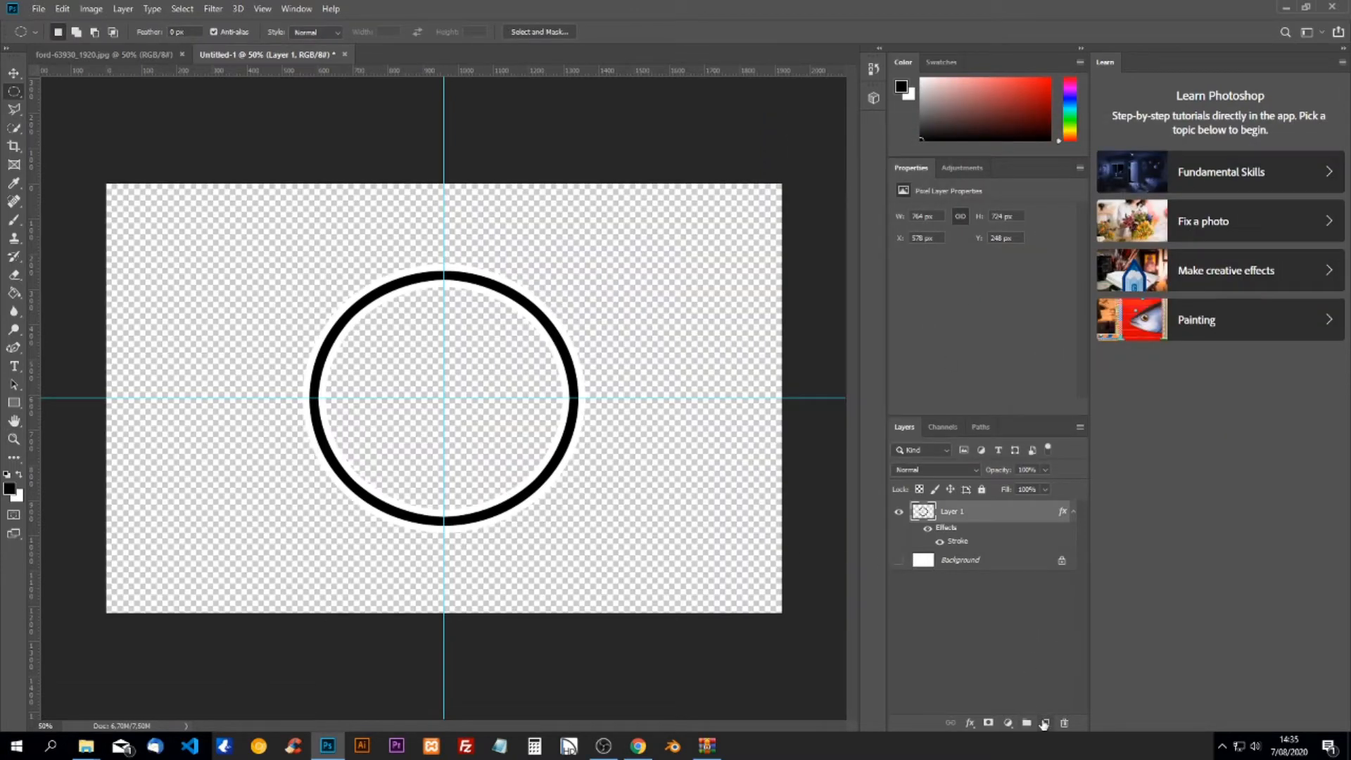
left_click(1044, 725)
left_click_drag(972, 514, 975, 572)
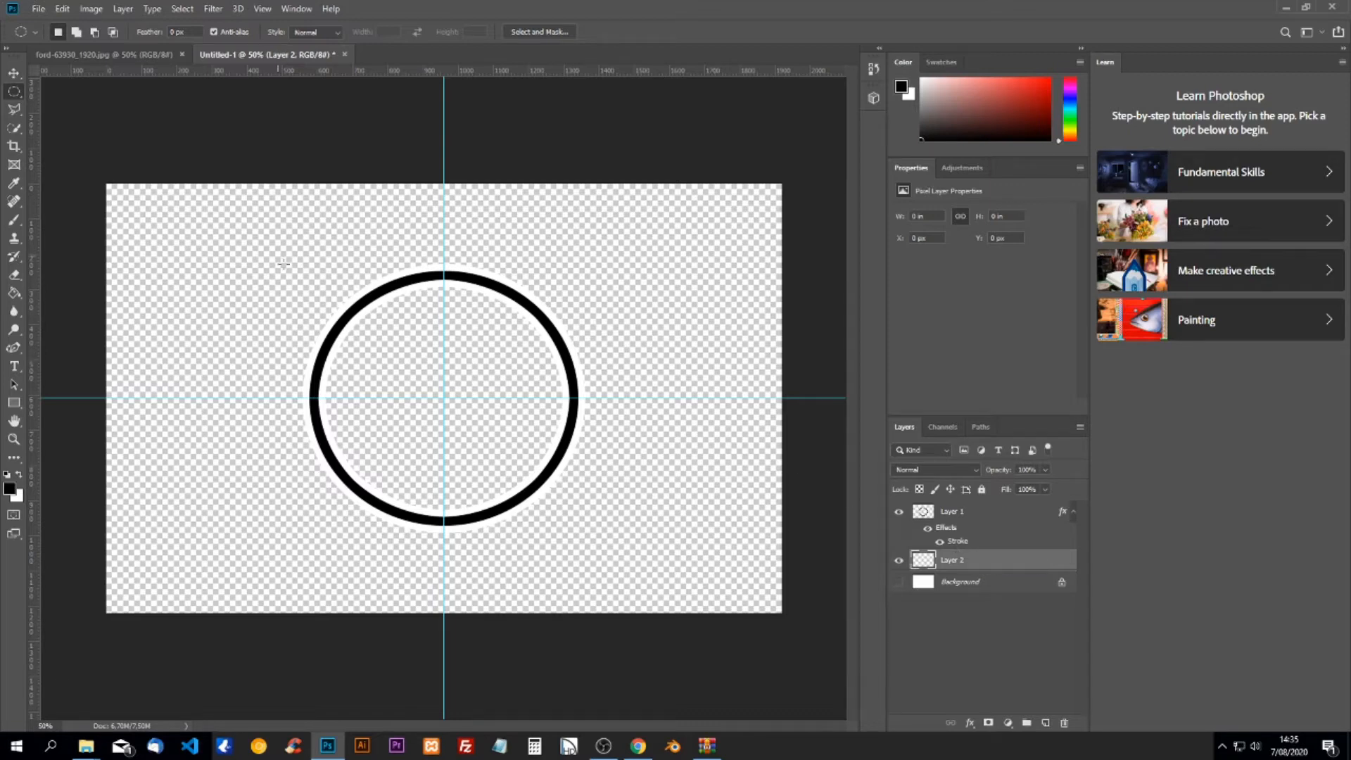
Select a rectangle about 712 x 672 px centred on the guides and fill it with black on Layer 2.
right_click(14, 93)
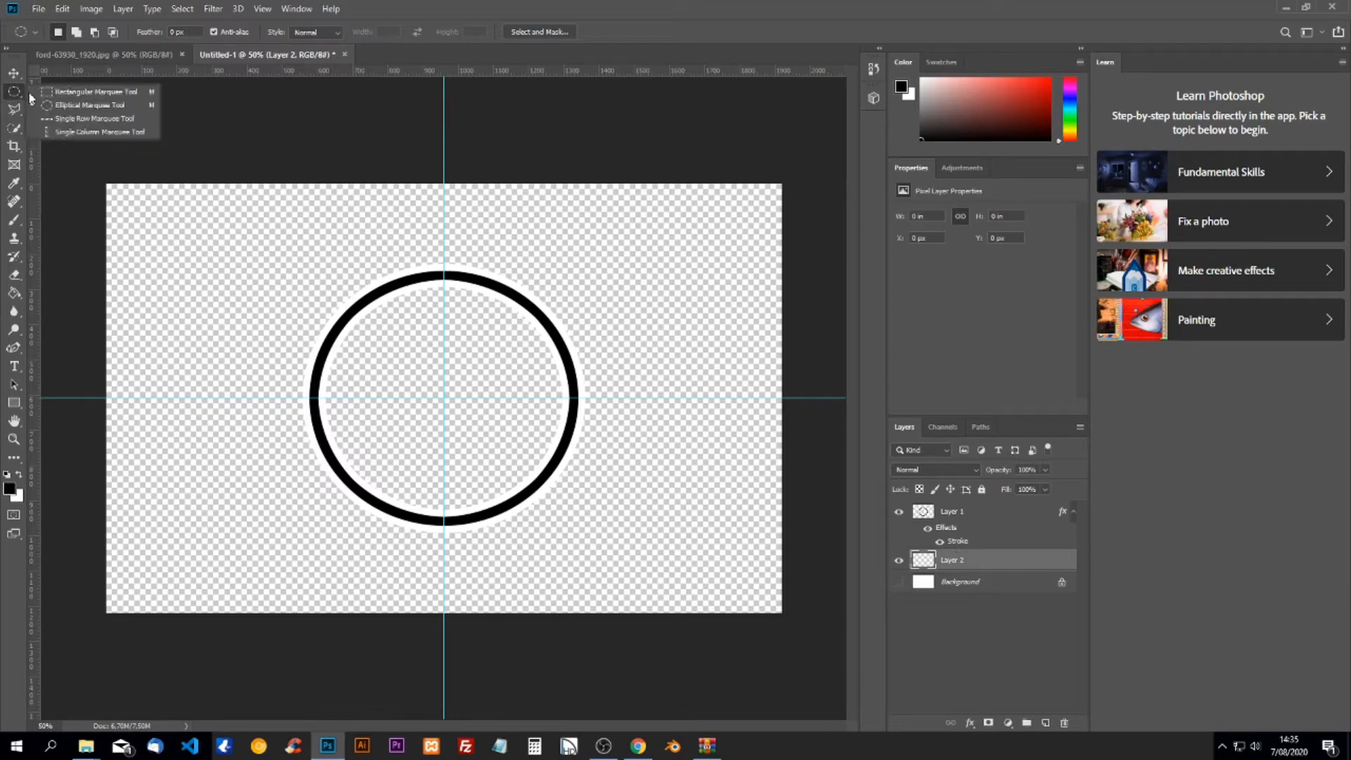
left_click(105, 94)
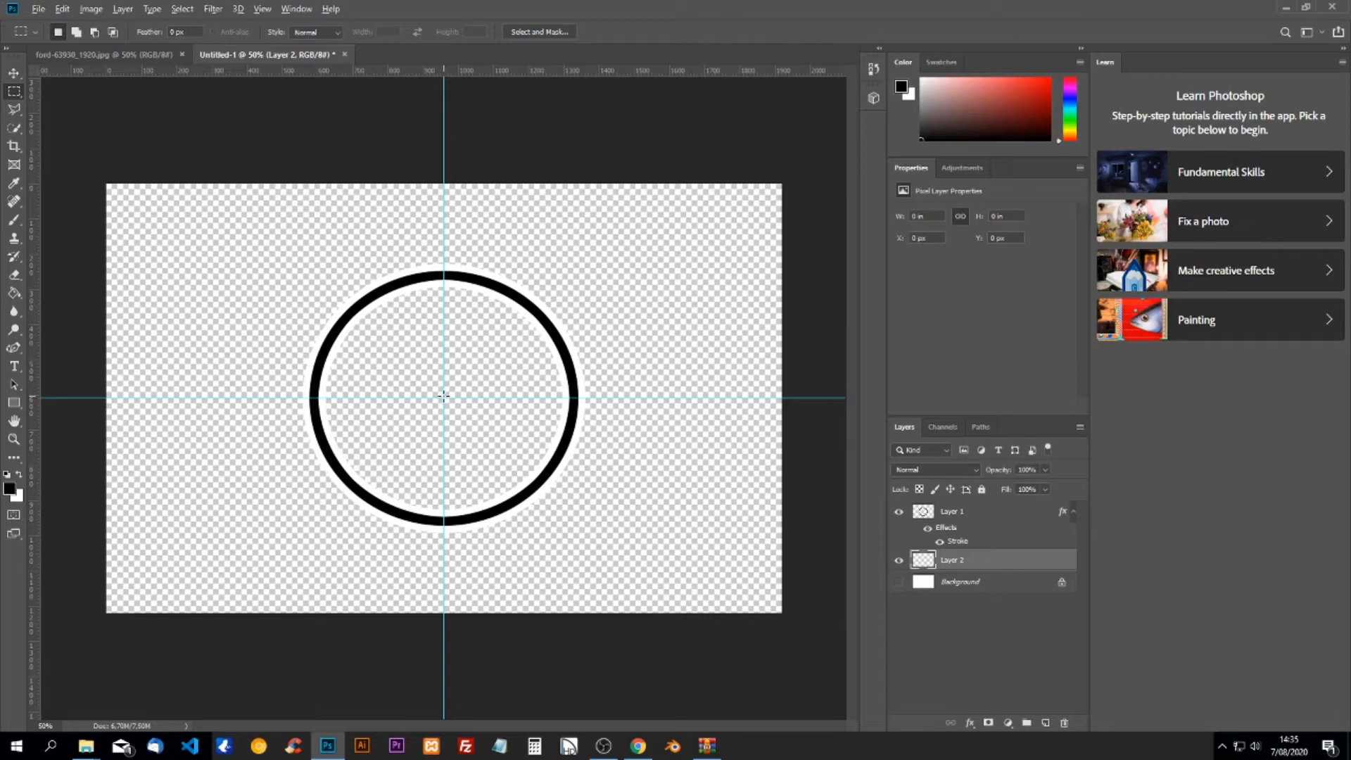
mouse_move(444, 396)
left_mouse_down()
mouse_move(422, 313)
mouse_move(392, 277)
mouse_move(359, 290)
mouse_move(339, 270)
mouse_move(319, 280)
left_mouse_up()
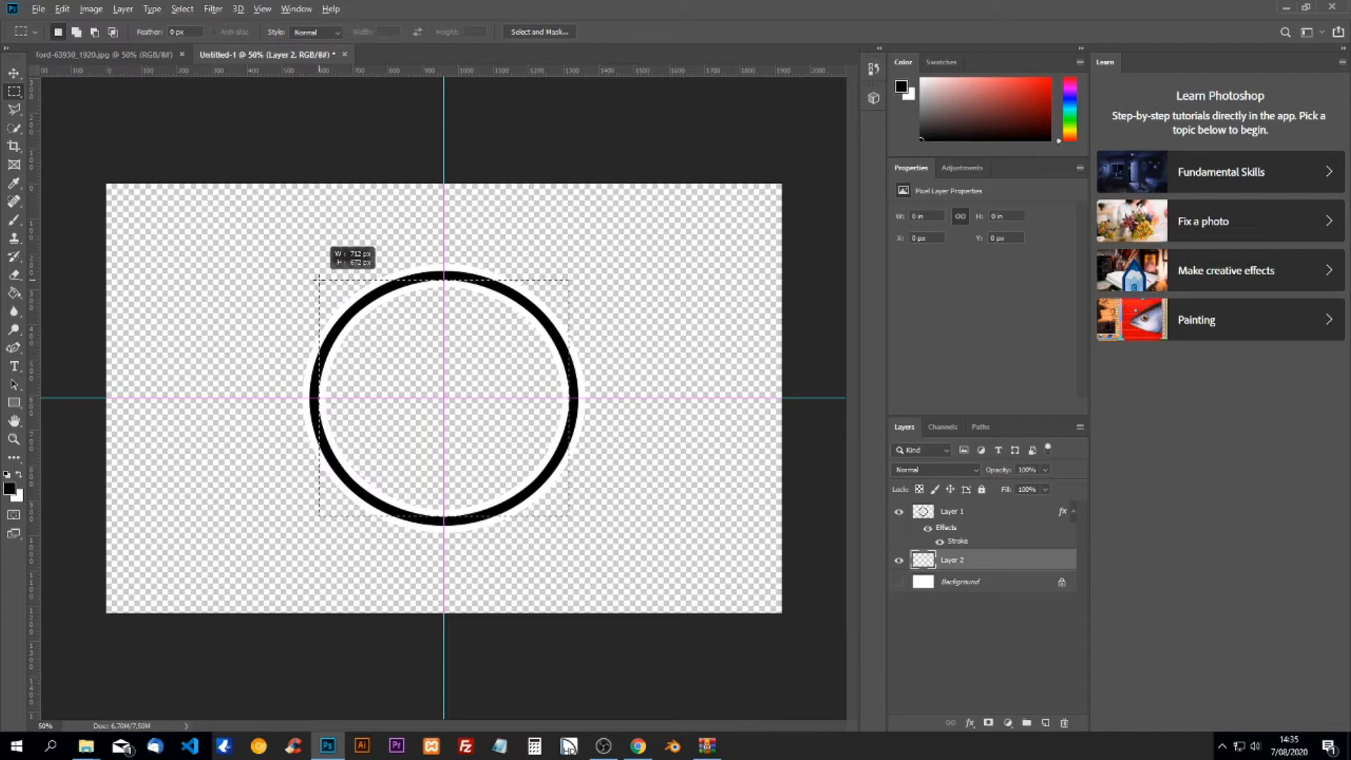
left_click_drag(319, 280, 319, 280)
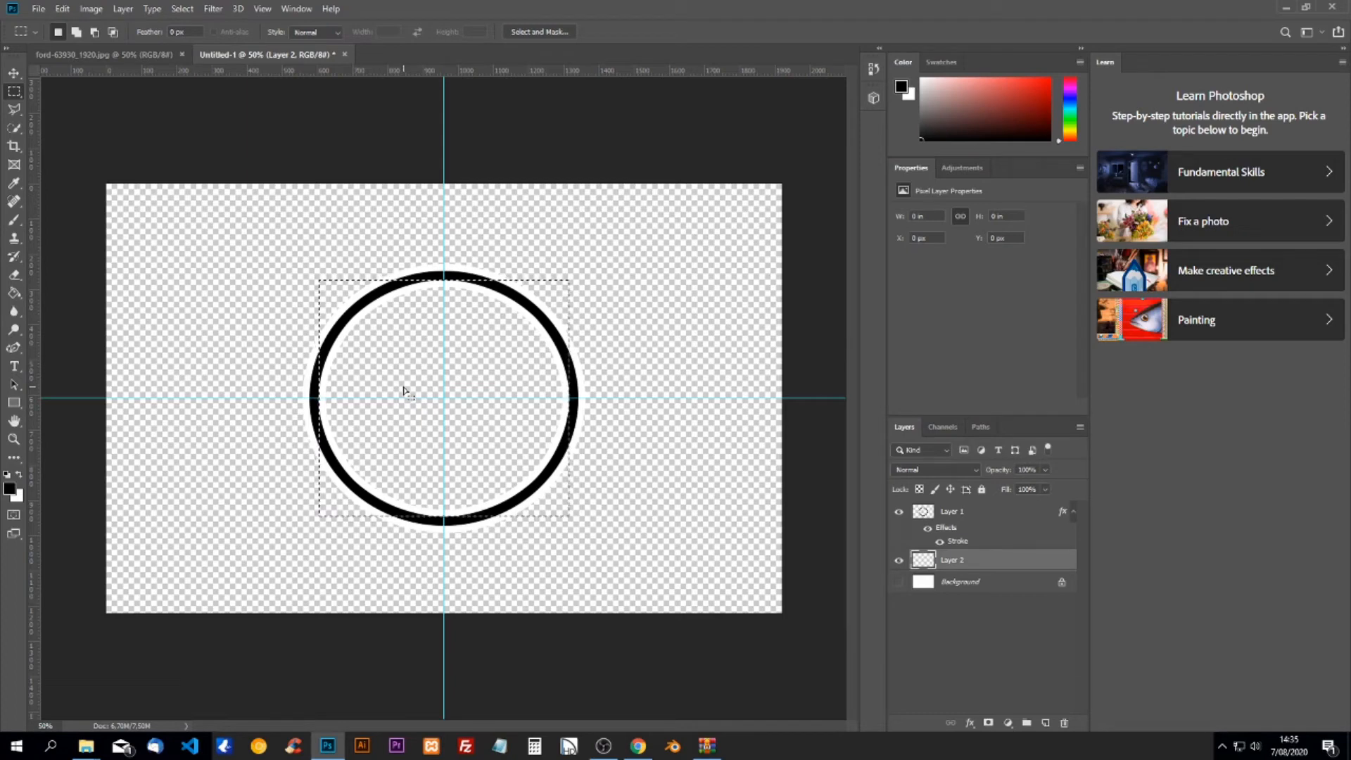
key("alt+BackSpace")
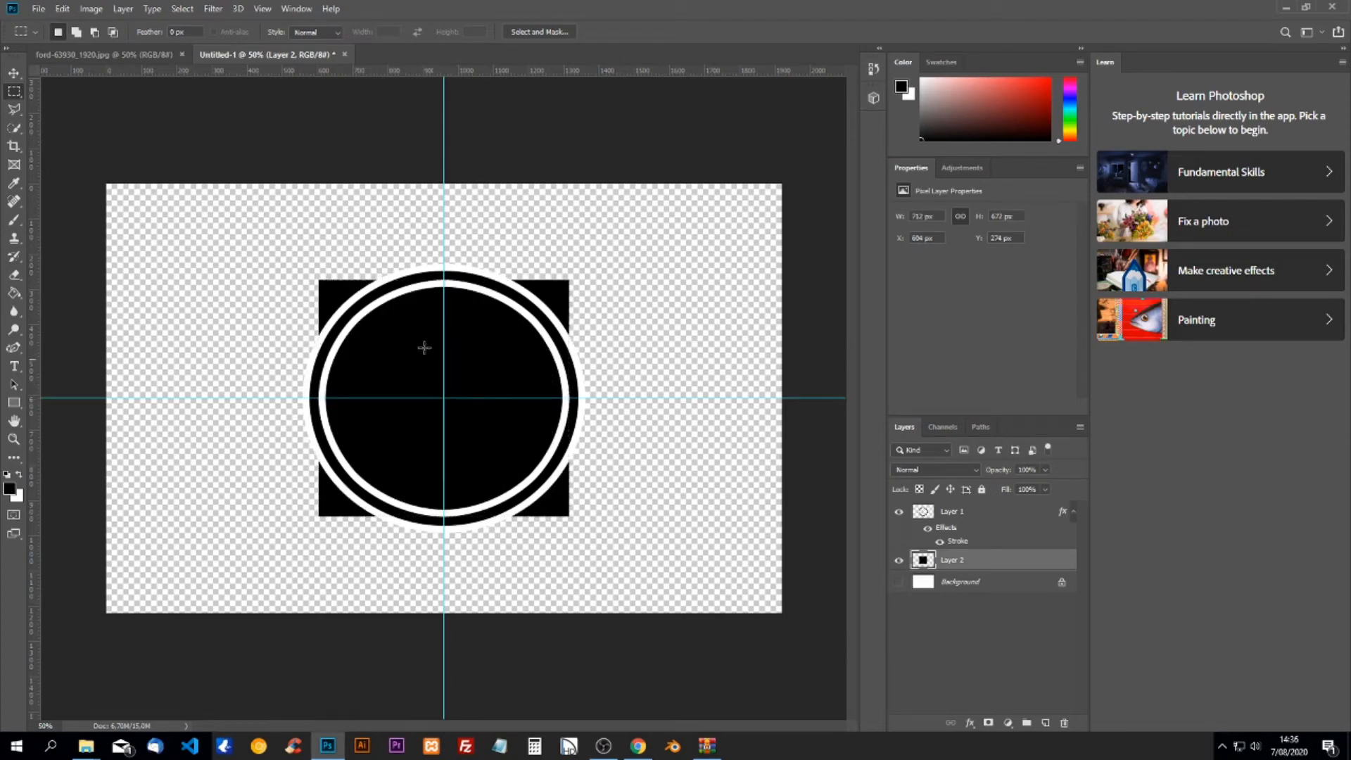
Clear the black inside the ring from Layer 2 using a guide-centred elliptical selection along the ring's white inner border, and deselect.
right_click(12, 94)
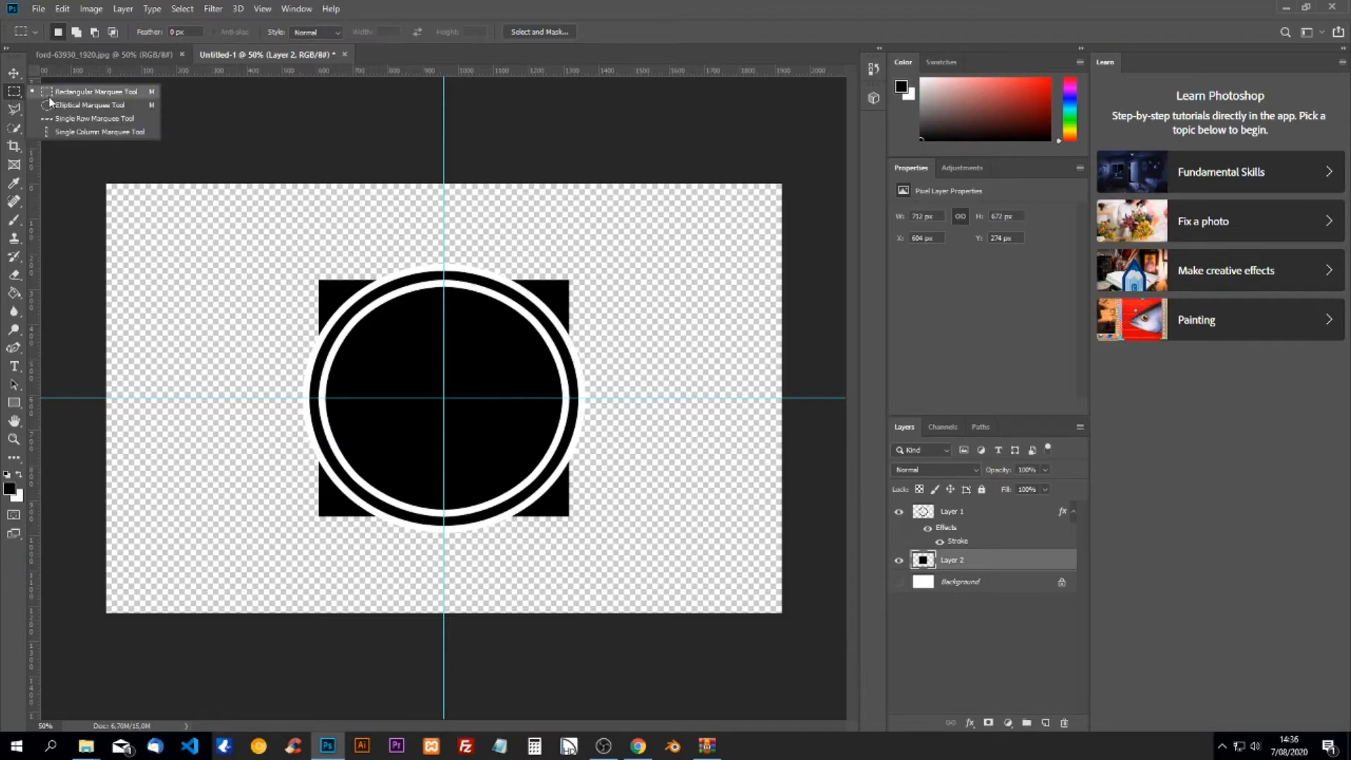
left_click(70, 105)
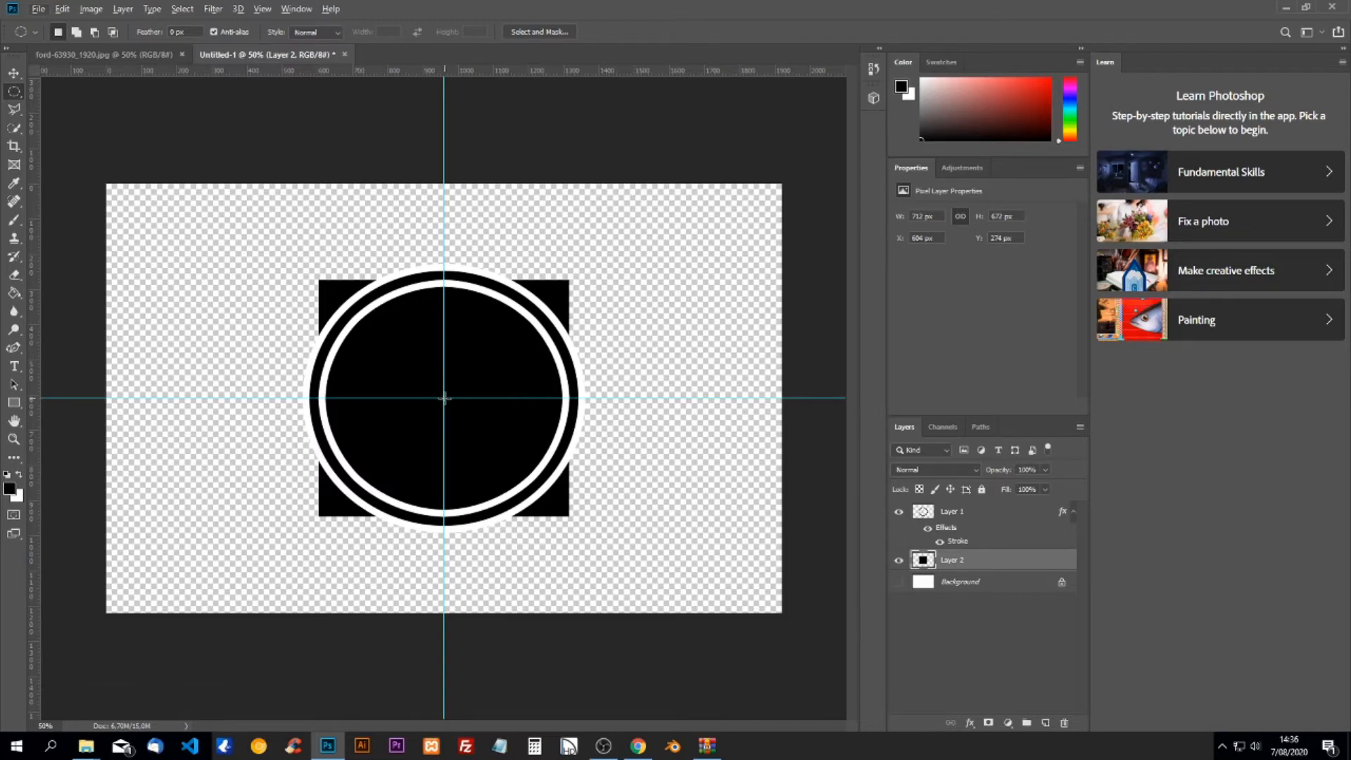
left_click_drag(443, 397, 322, 283)
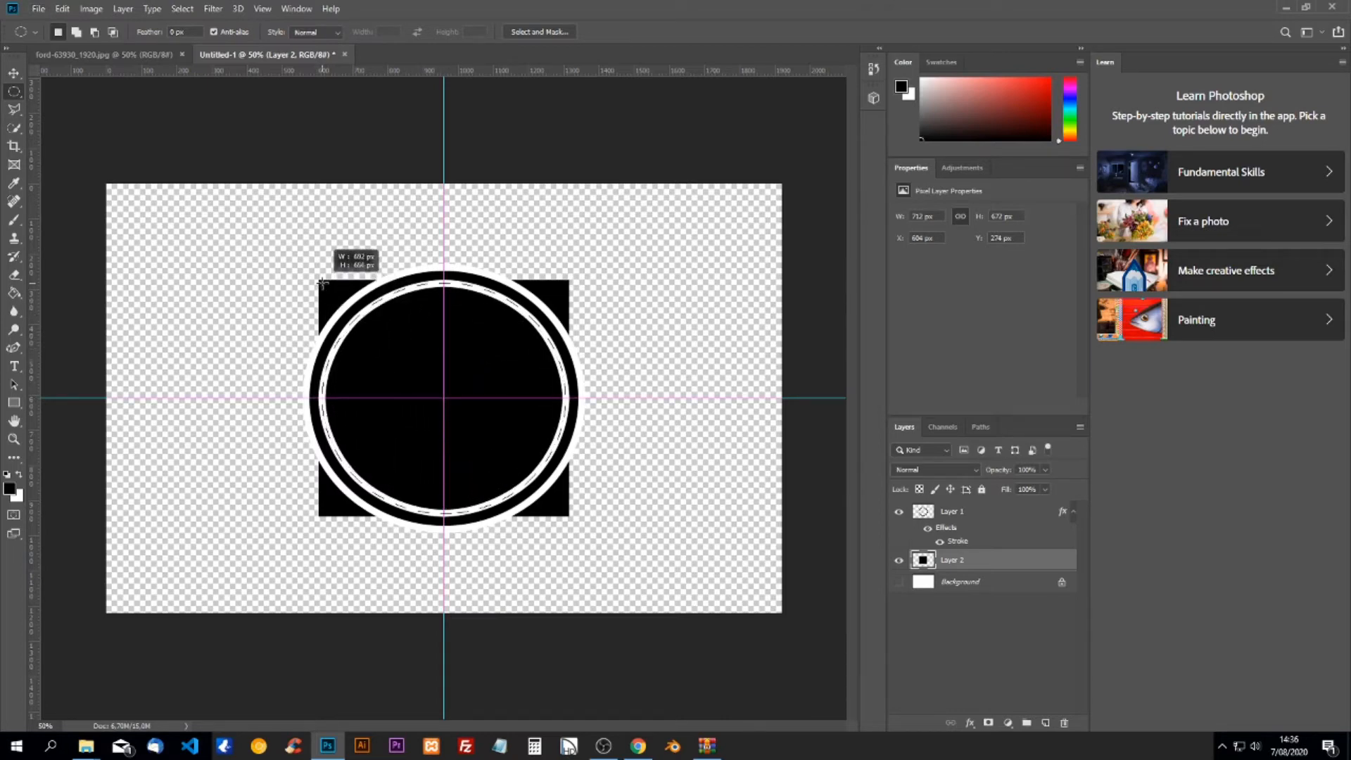
left_click_drag(323, 282, 323, 284)
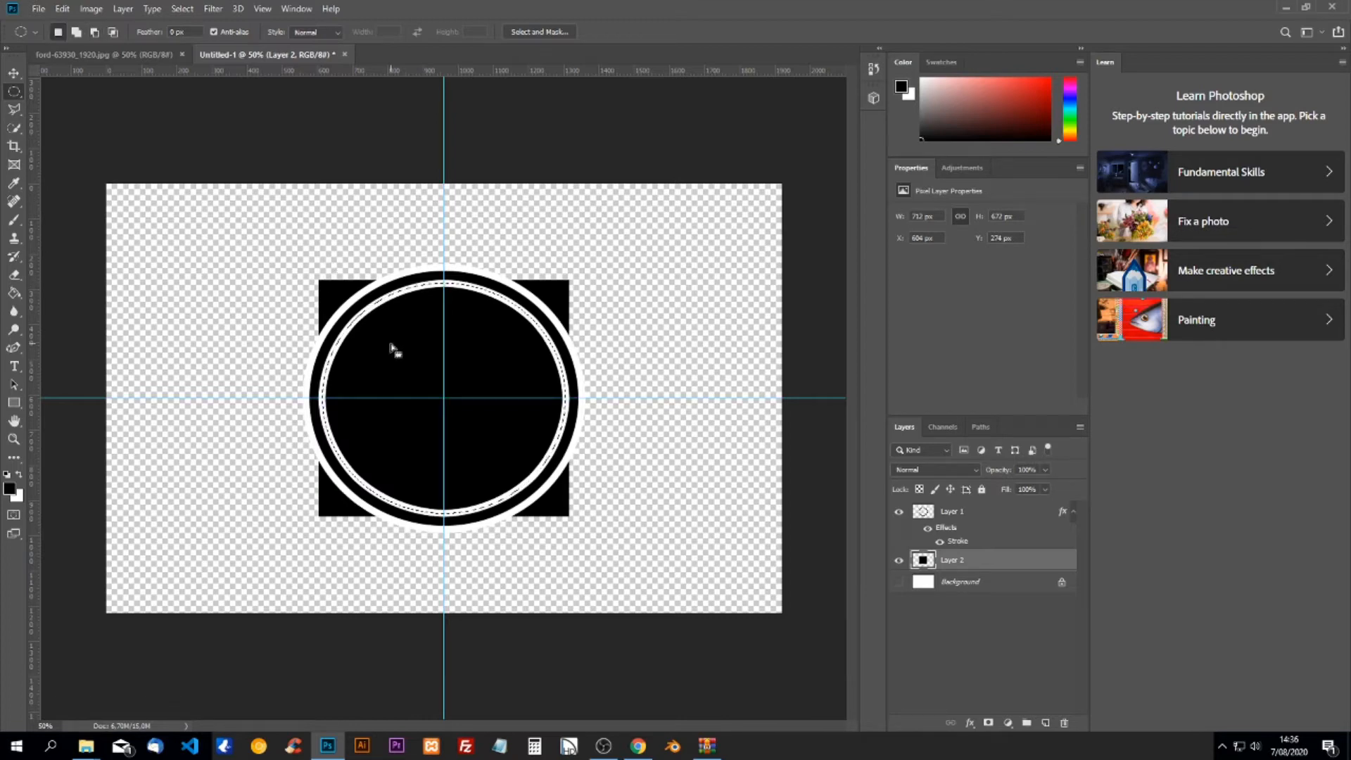
key("Delete")
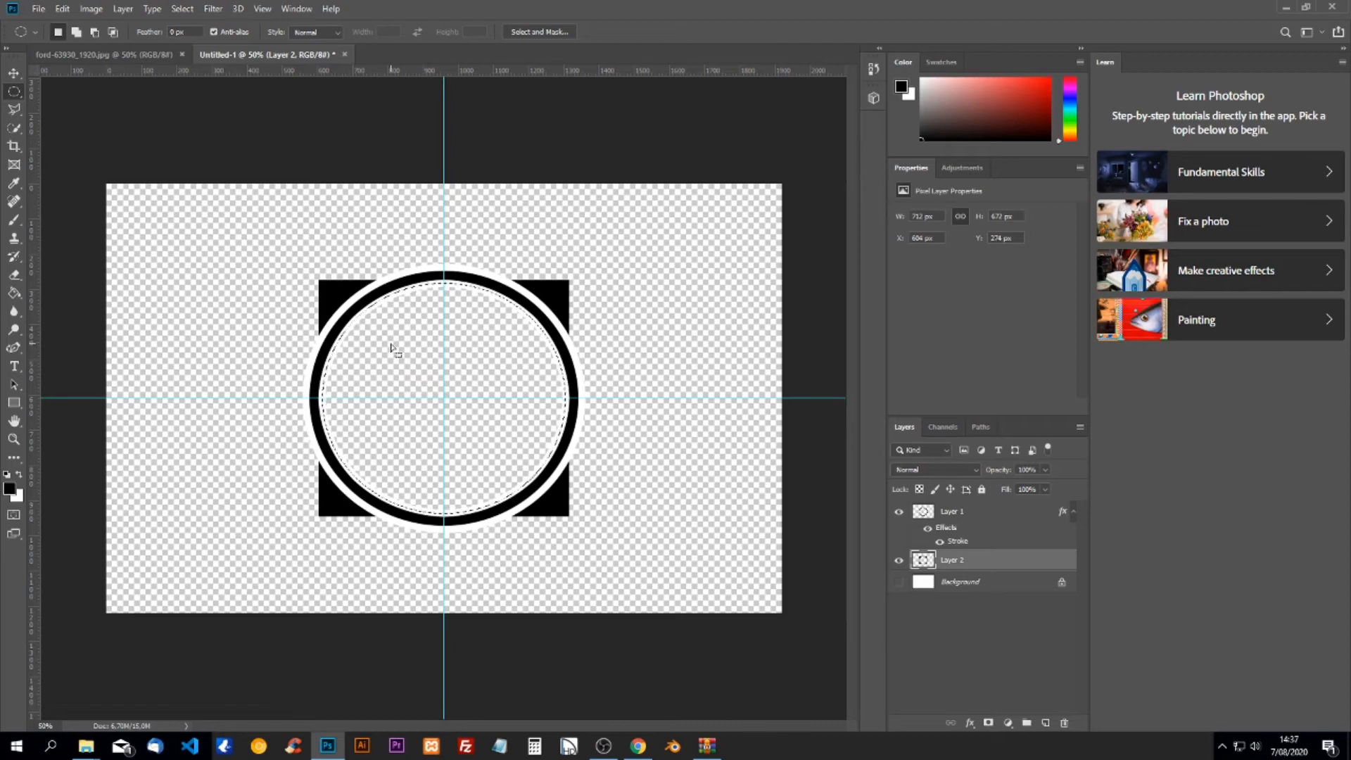
left_click(392, 226)
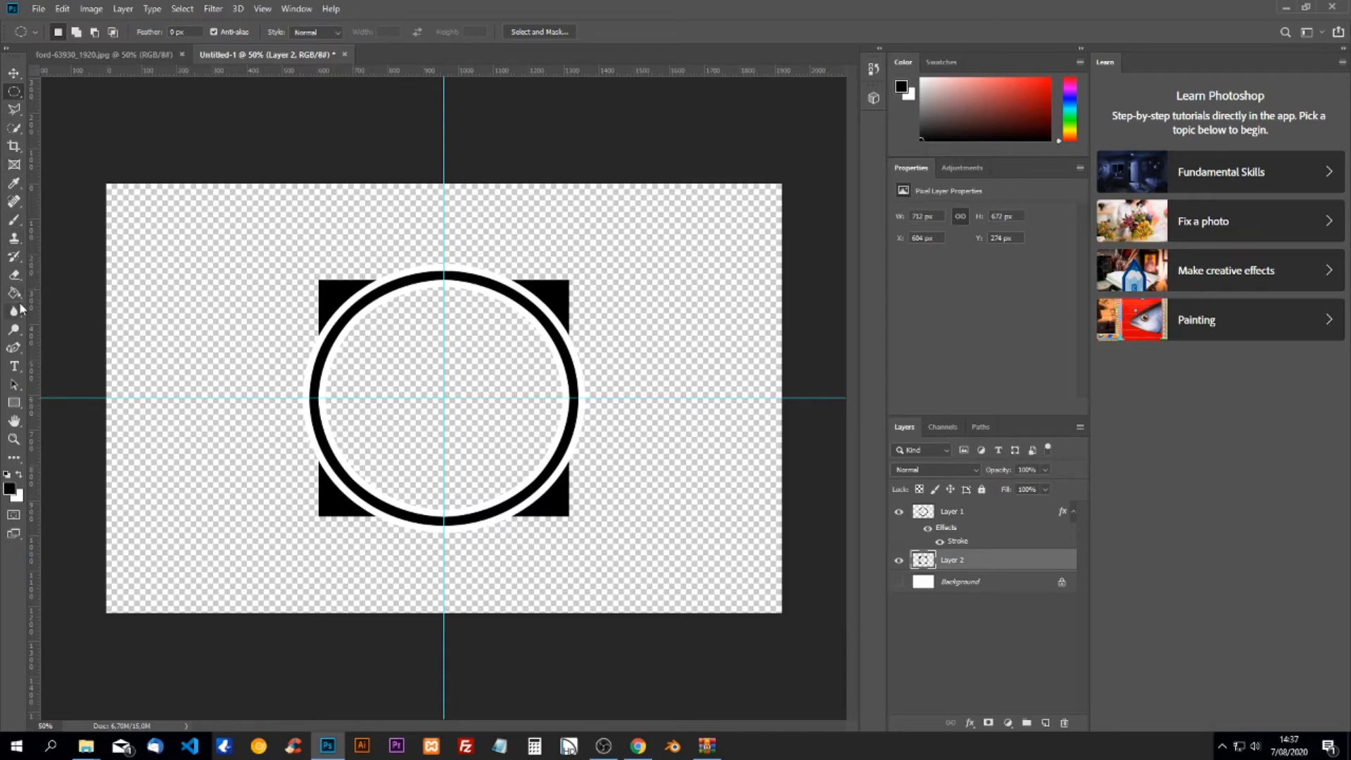
Add black Channel Tuning text reading "Joe's Cars" at about 147 px below the ring.
left_click(14, 366)
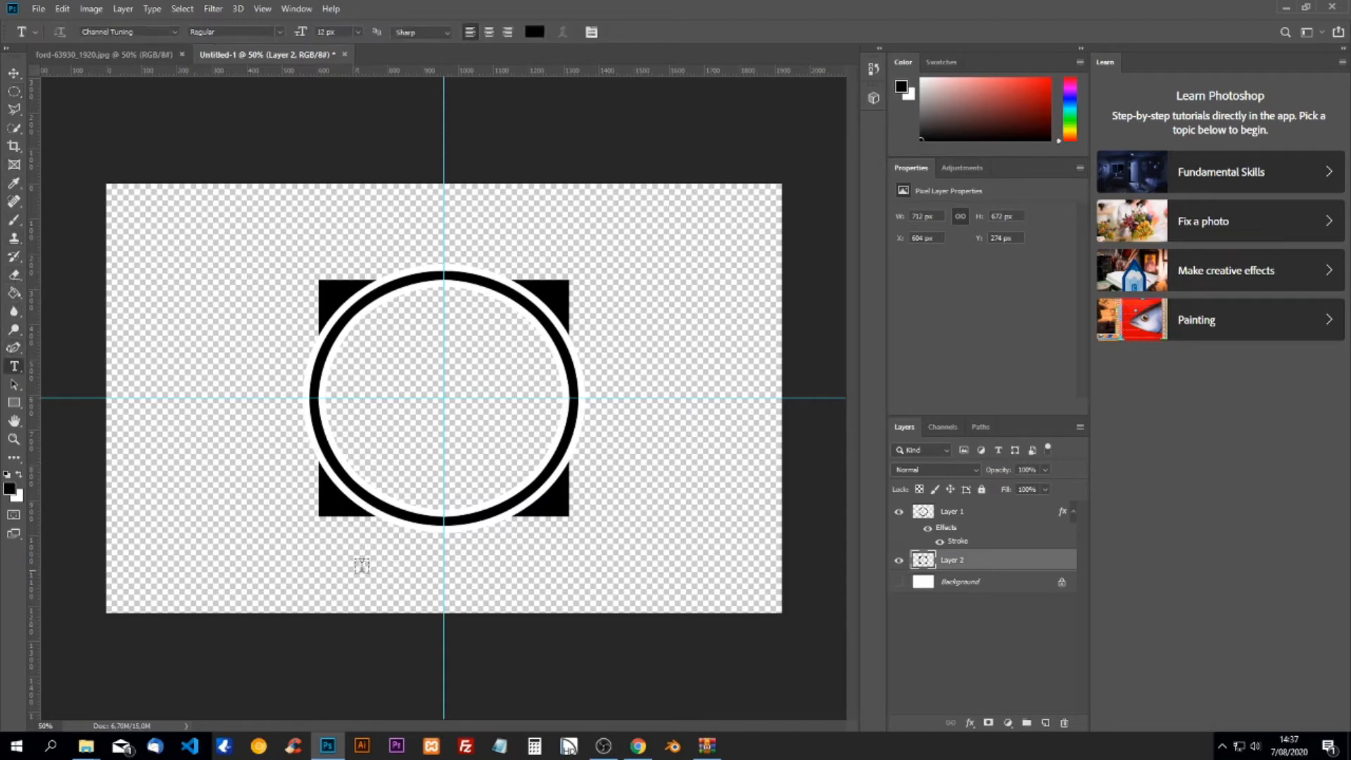
left_click(342, 564)
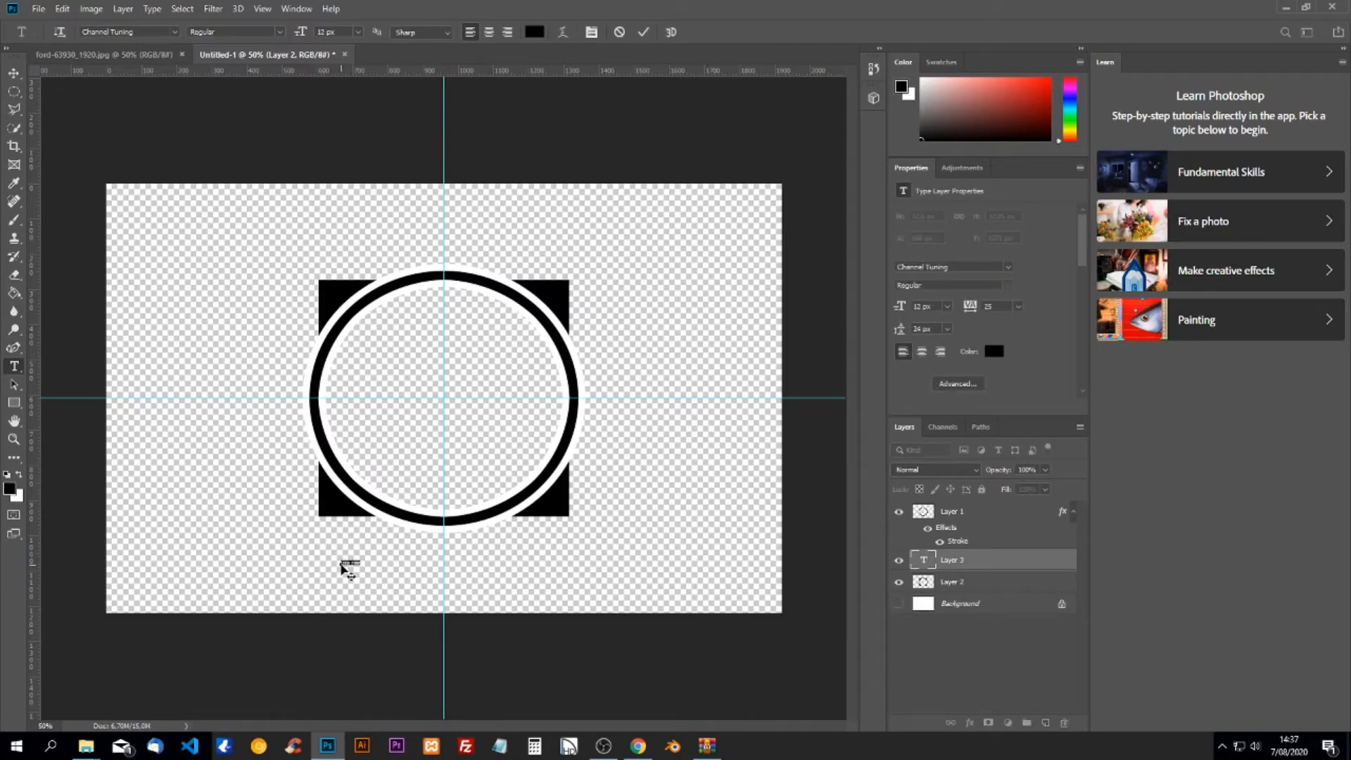
key("ctrl")
left_click_drag(366, 561, 551, 605)
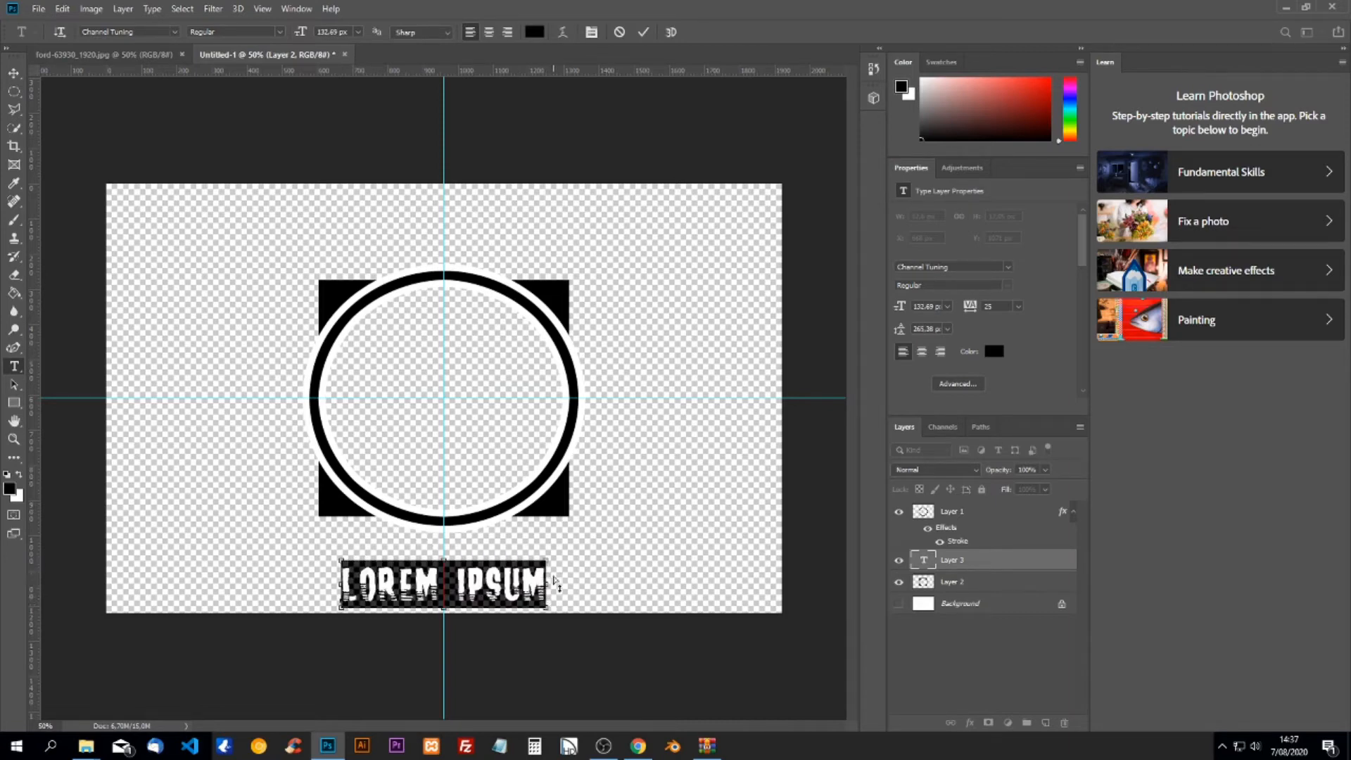
left_click_drag(550, 559, 566, 536)
key("Return")
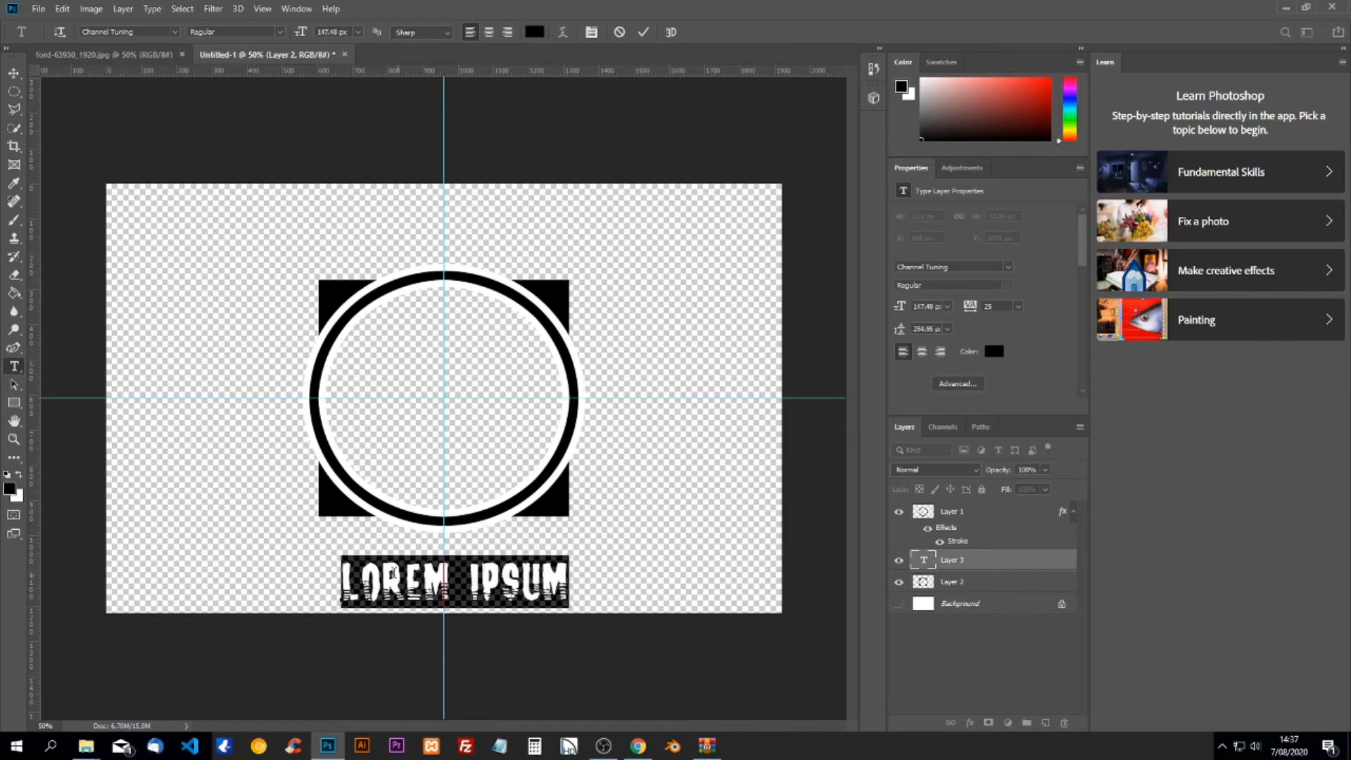
type("OE")
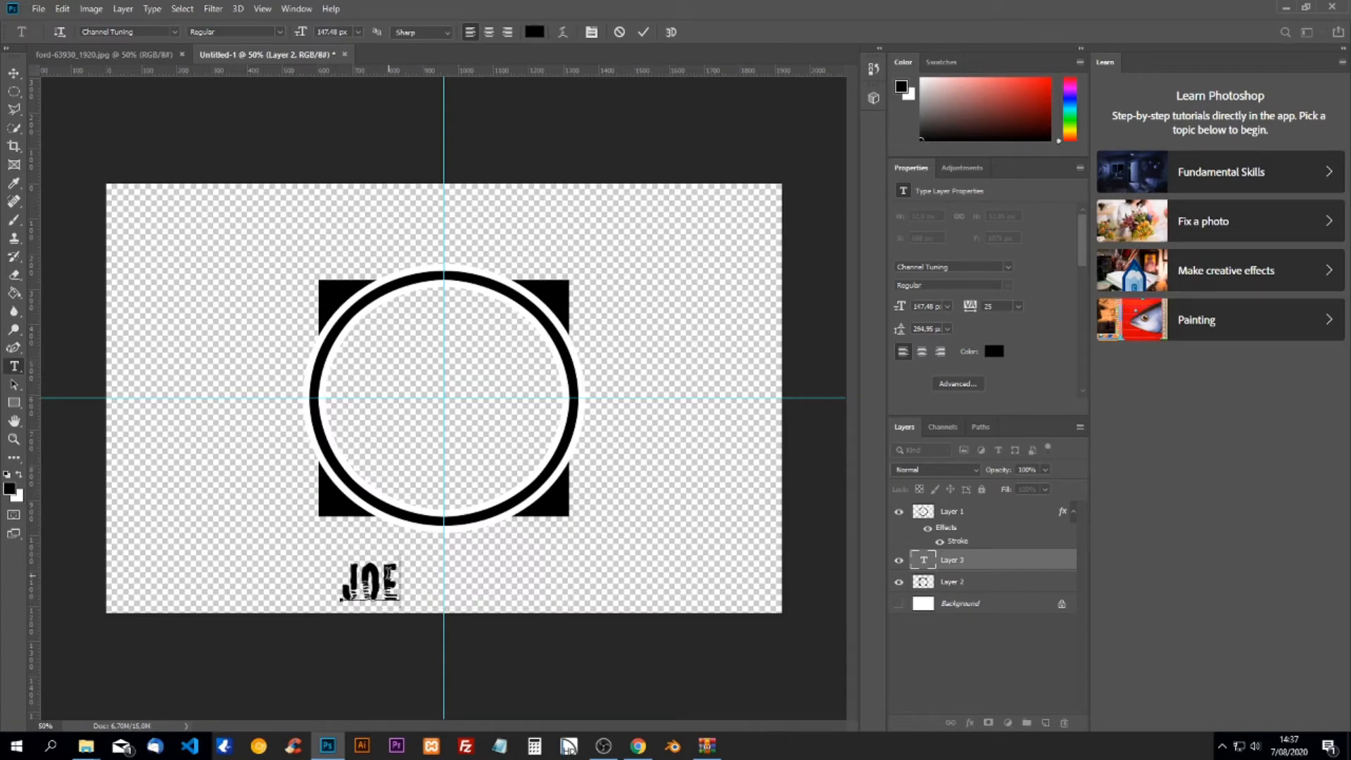
type("'S CARS")
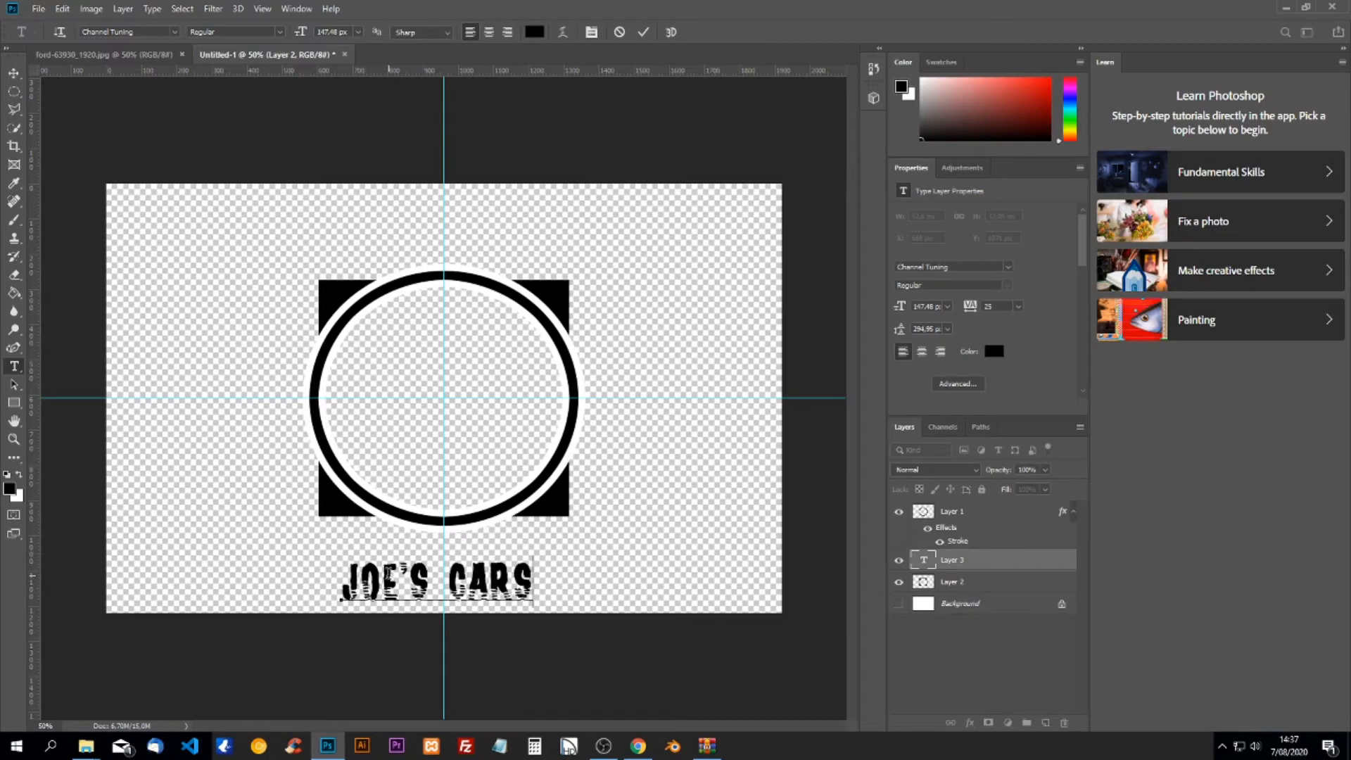
Enlarge the Joe's Cars text to about 206 px, matching the ring's width, and centre it on the vertical guide just below the ring.
mouse_move(536, 619)
left_mouse_down()
mouse_move(549, 603)
mouse_move(516, 612)
mouse_move(537, 605)
left_mouse_up()
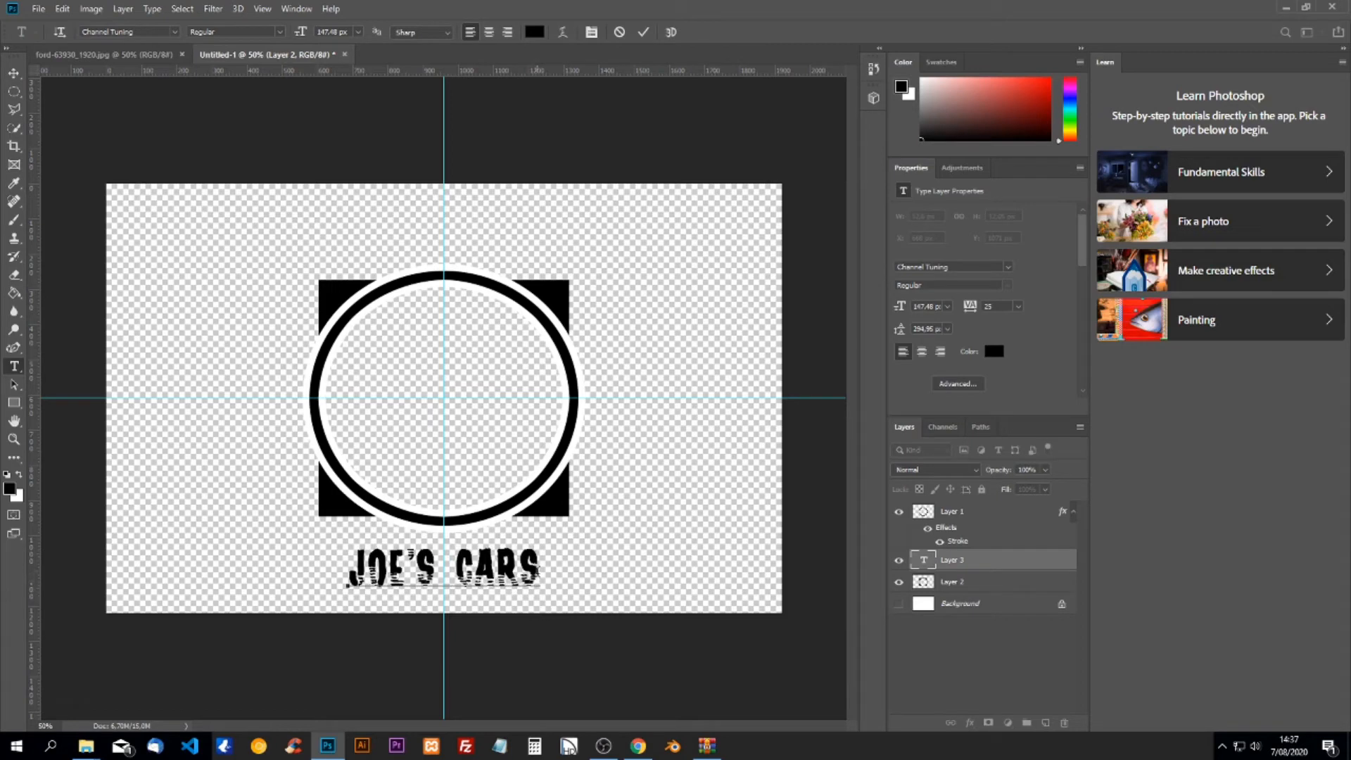
key("ctrl")
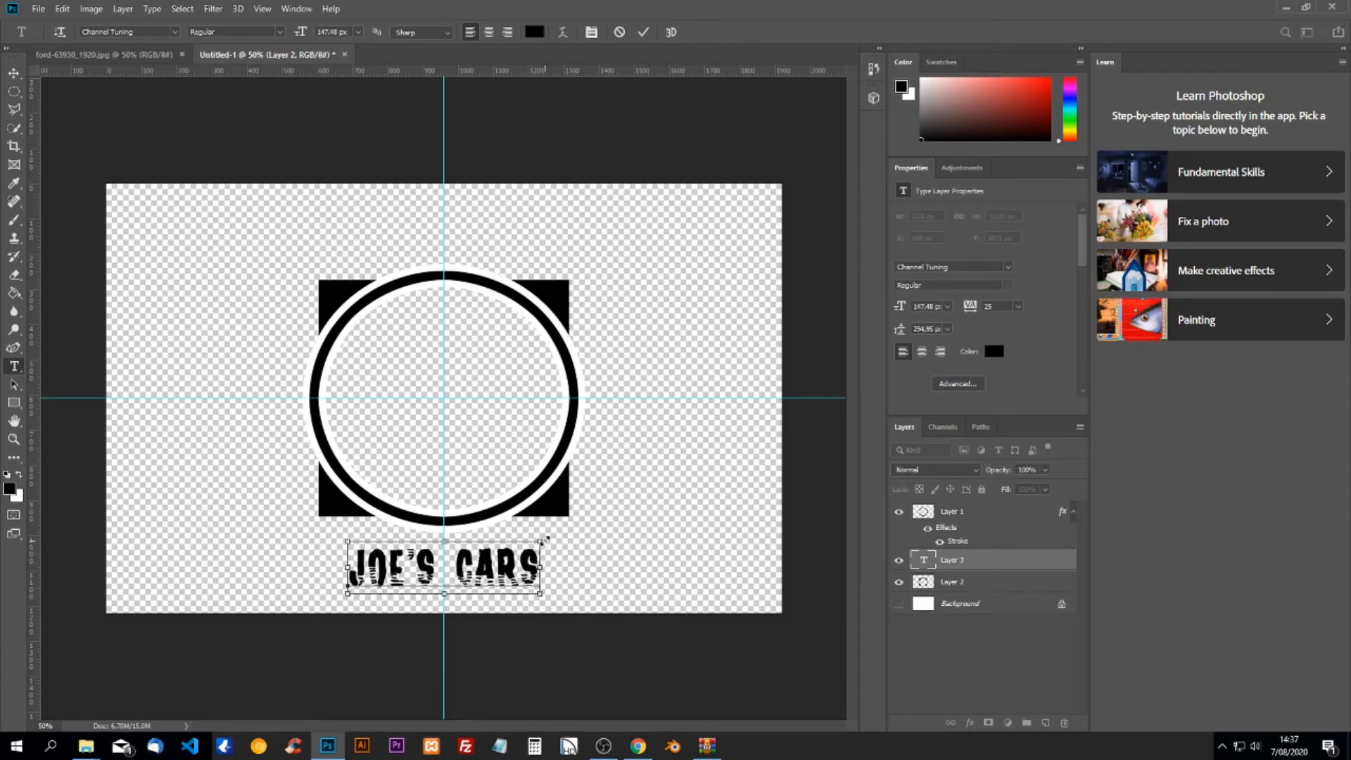
left_click_drag(543, 539, 572, 533)
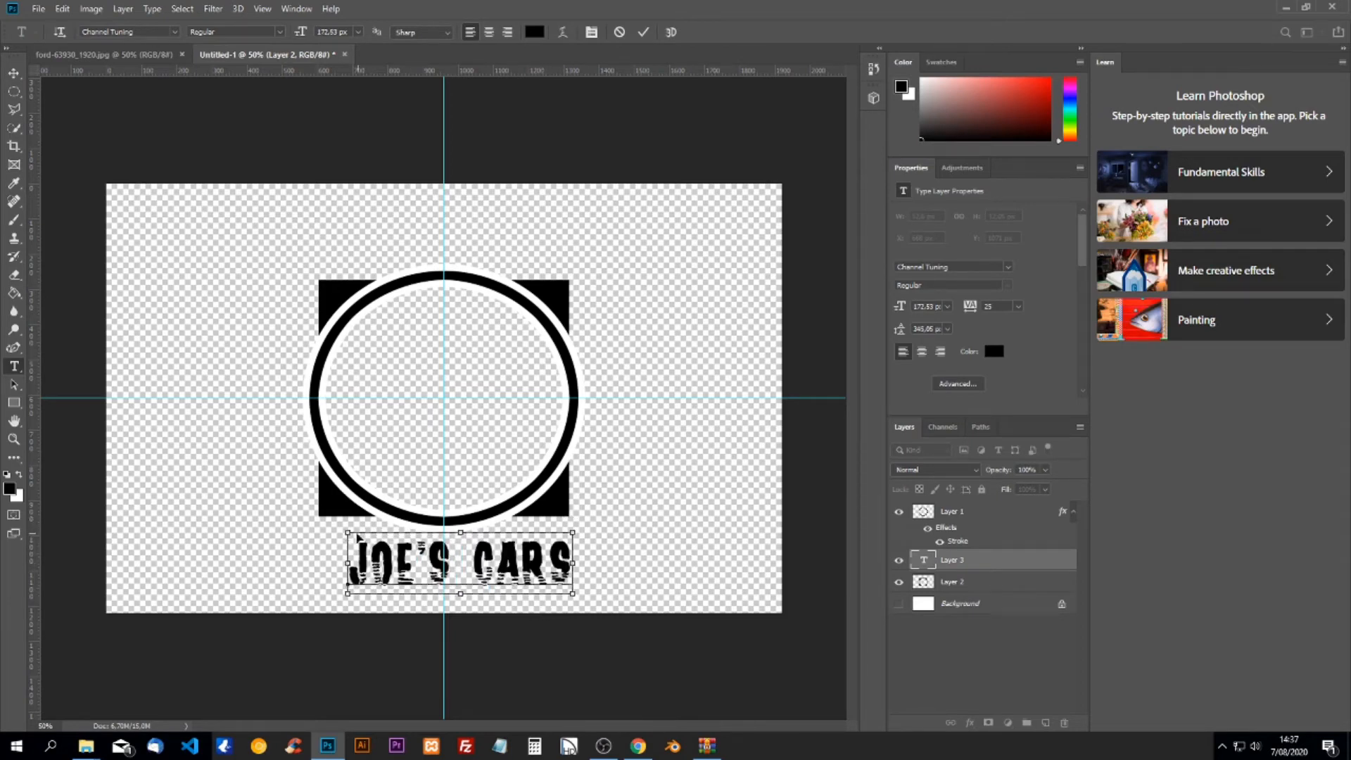
left_click_drag(350, 534, 304, 531)
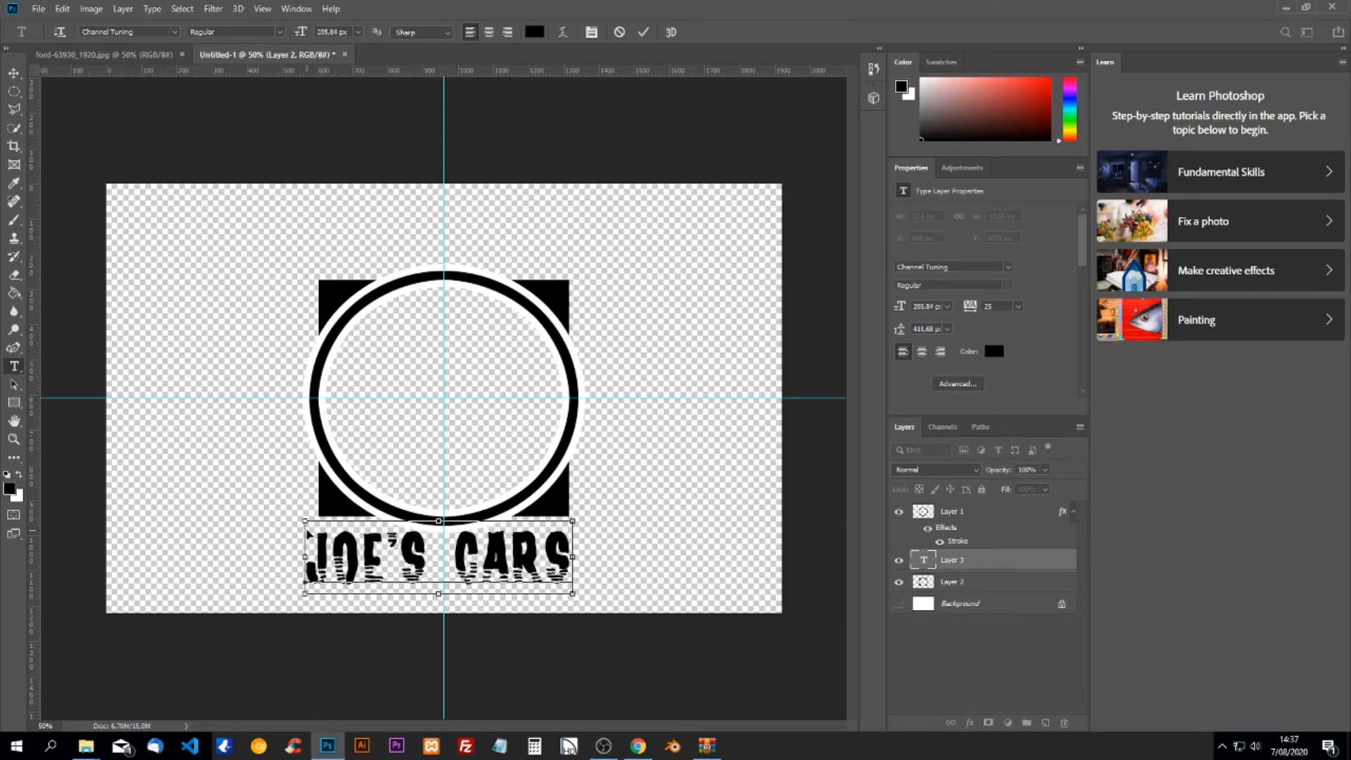
left_click(14, 72)
left_click_drag(440, 561, 445, 558)
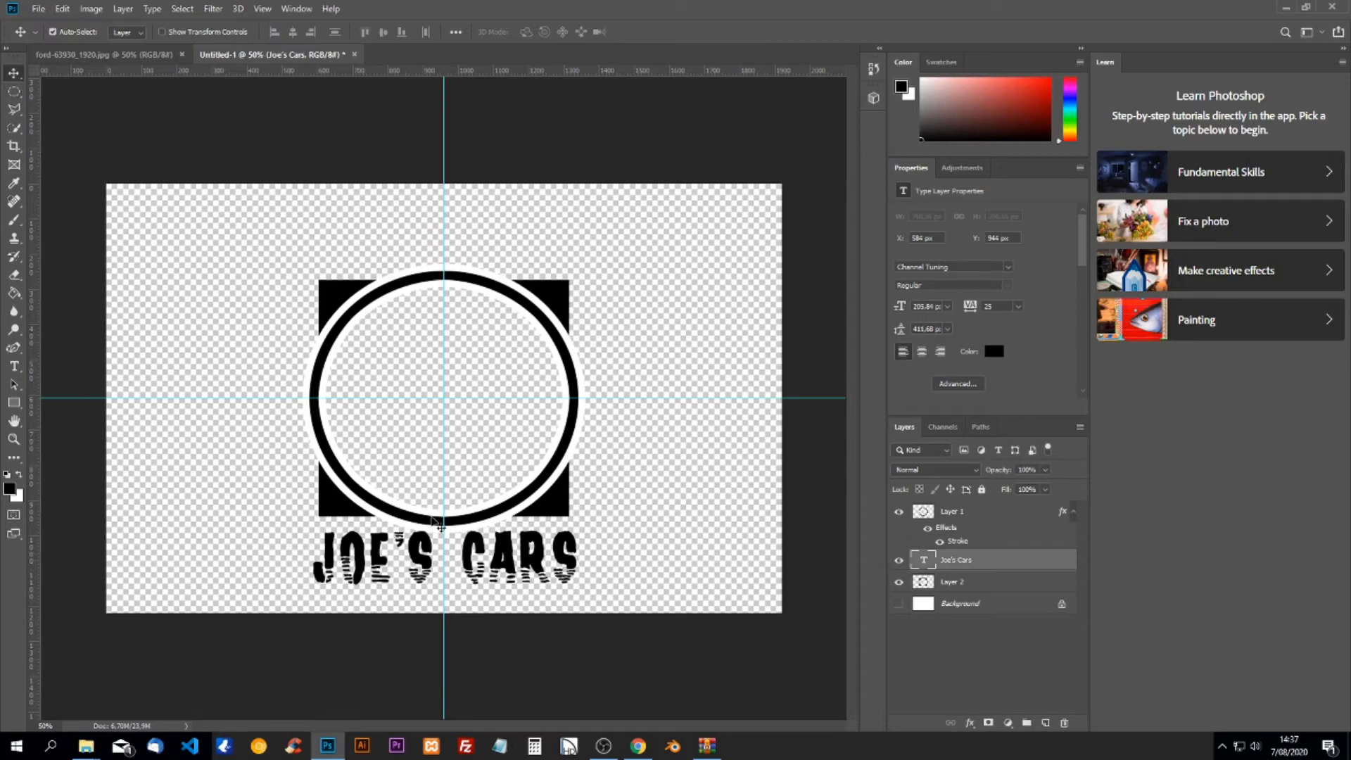
left_click_drag(442, 561, 439, 560)
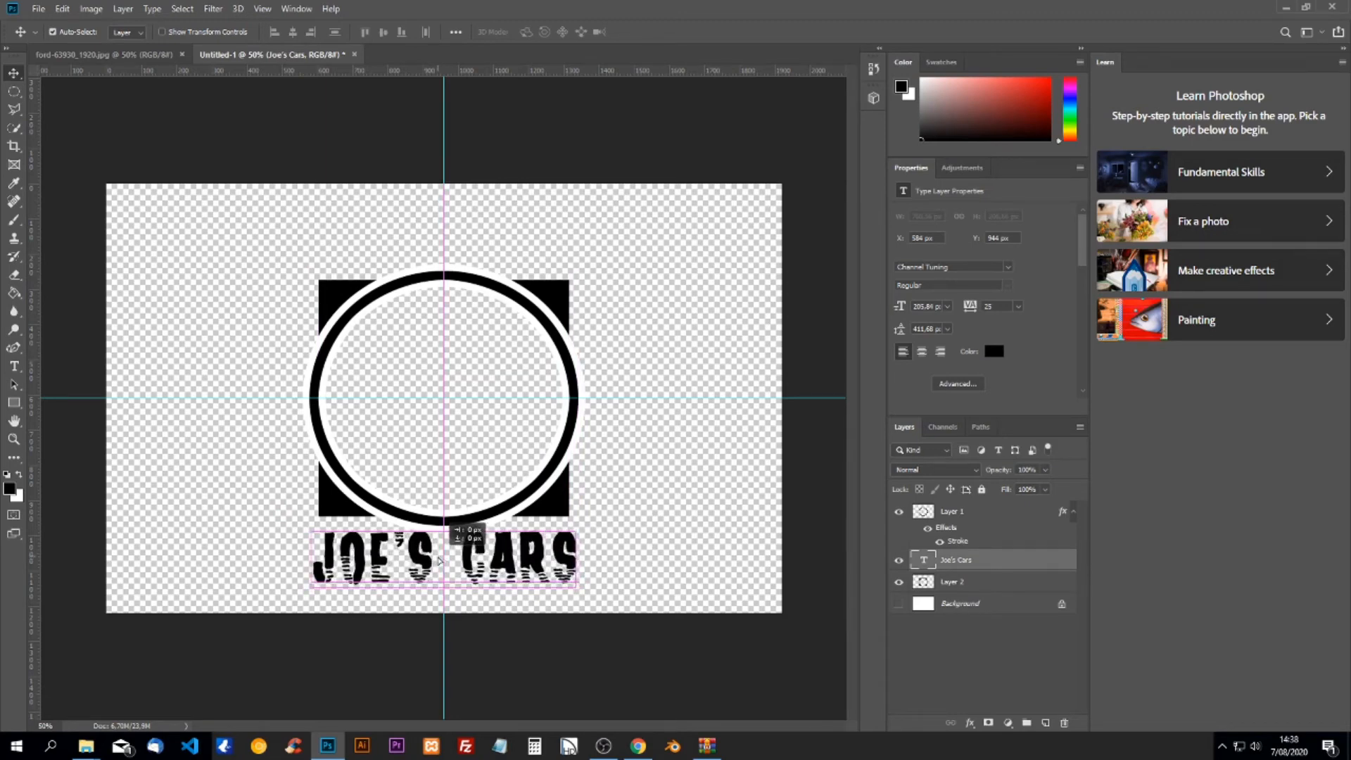
left_click_drag(439, 560, 439, 561)
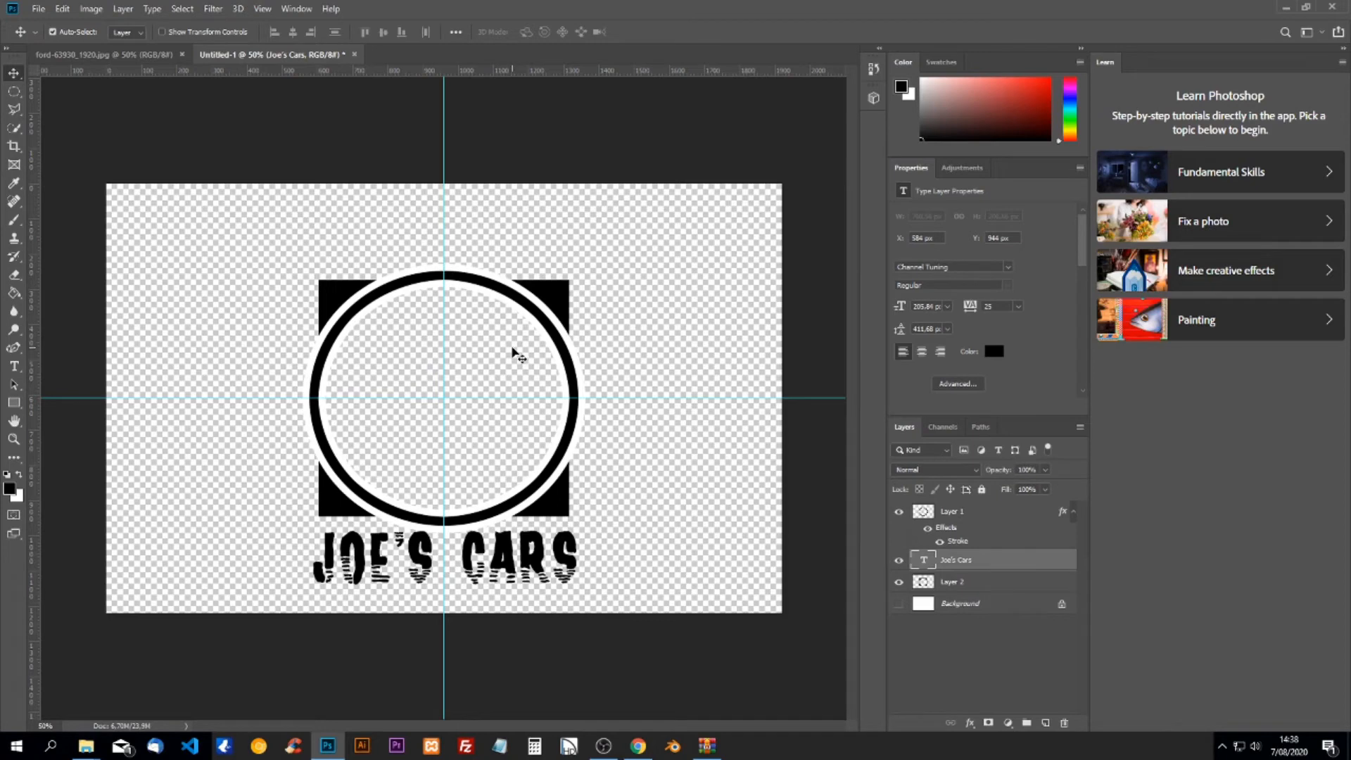
Select the whole car, including its wheels and front bumper, in ford-63930_1920.jpg with the Quick Selection tool.
left_click(114, 55)
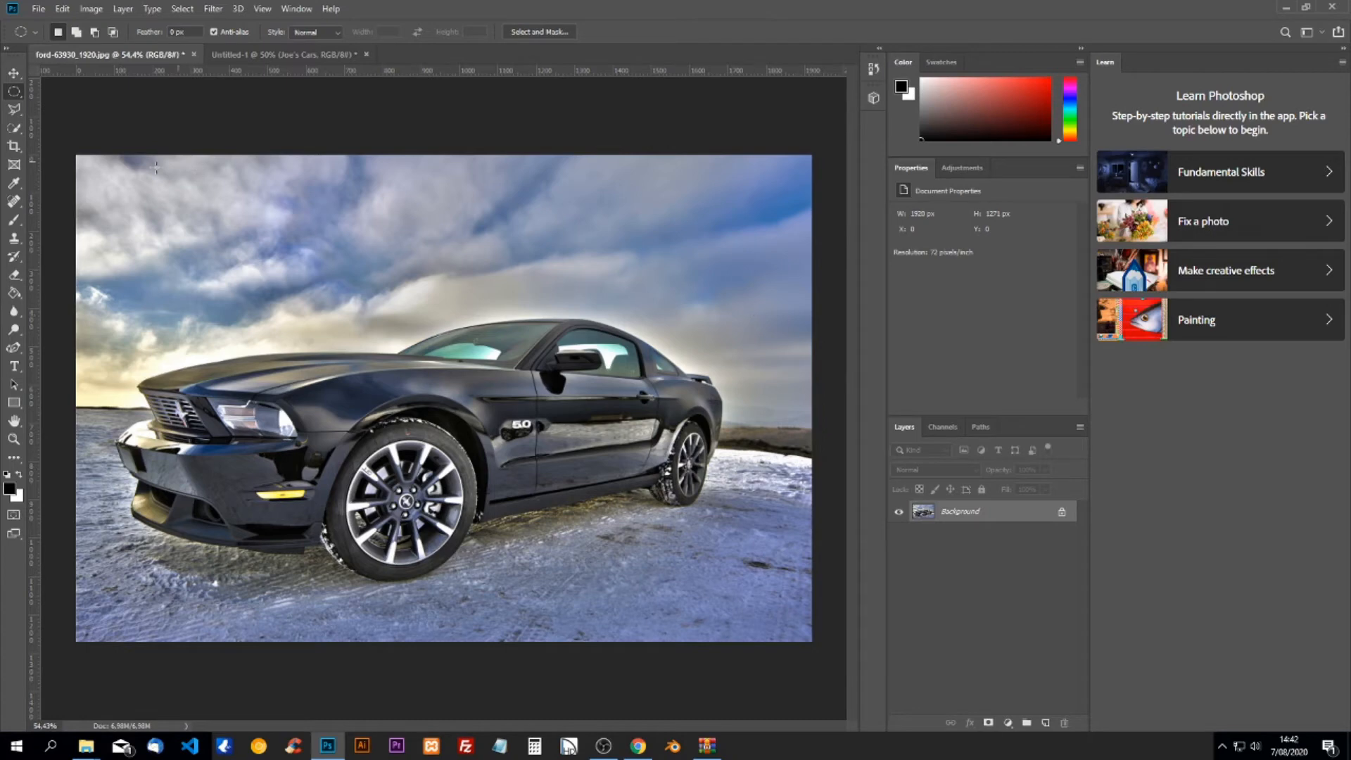
left_click(17, 128)
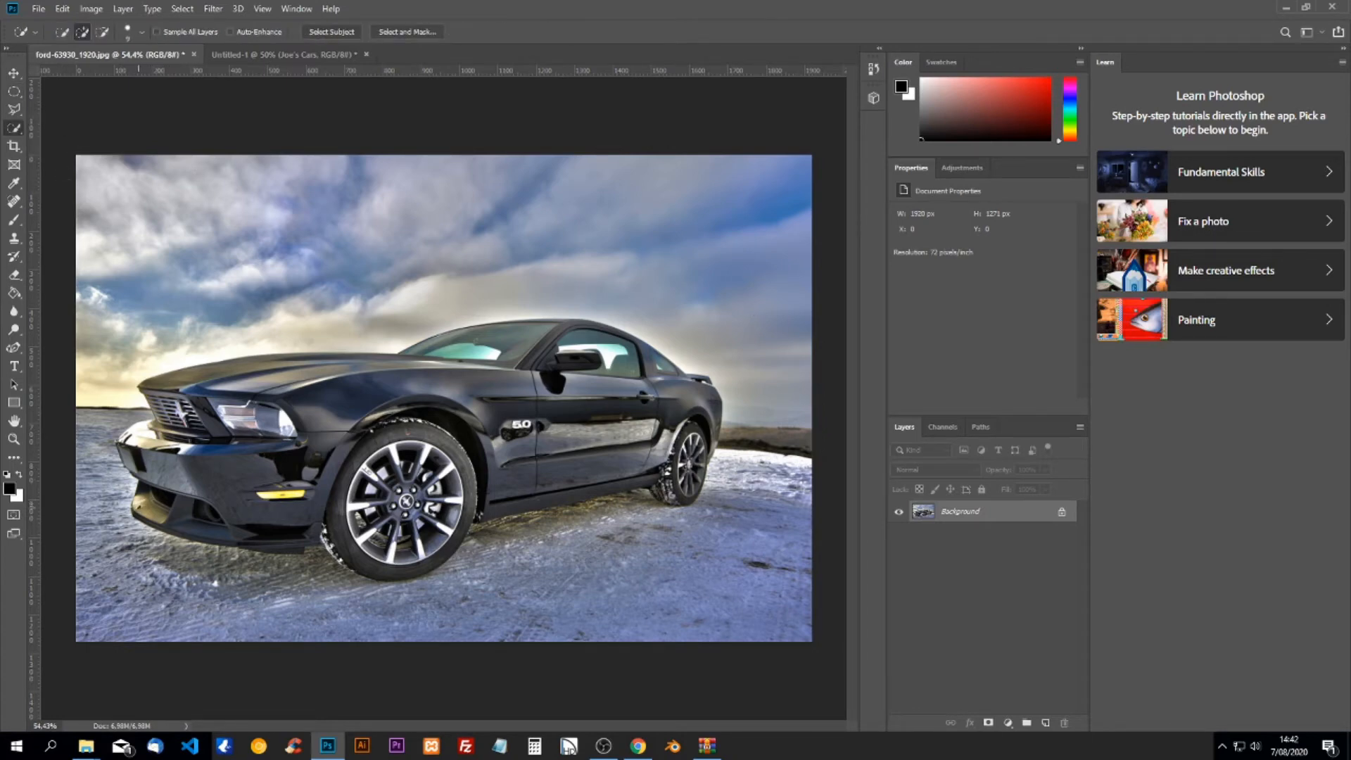
mouse_move(138, 508)
left_mouse_down()
mouse_move(162, 391)
mouse_move(345, 369)
left_mouse_up()
mouse_move(427, 348)
left_mouse_down()
mouse_move(535, 345)
mouse_move(563, 373)
mouse_move(708, 380)
mouse_move(693, 386)
left_mouse_up()
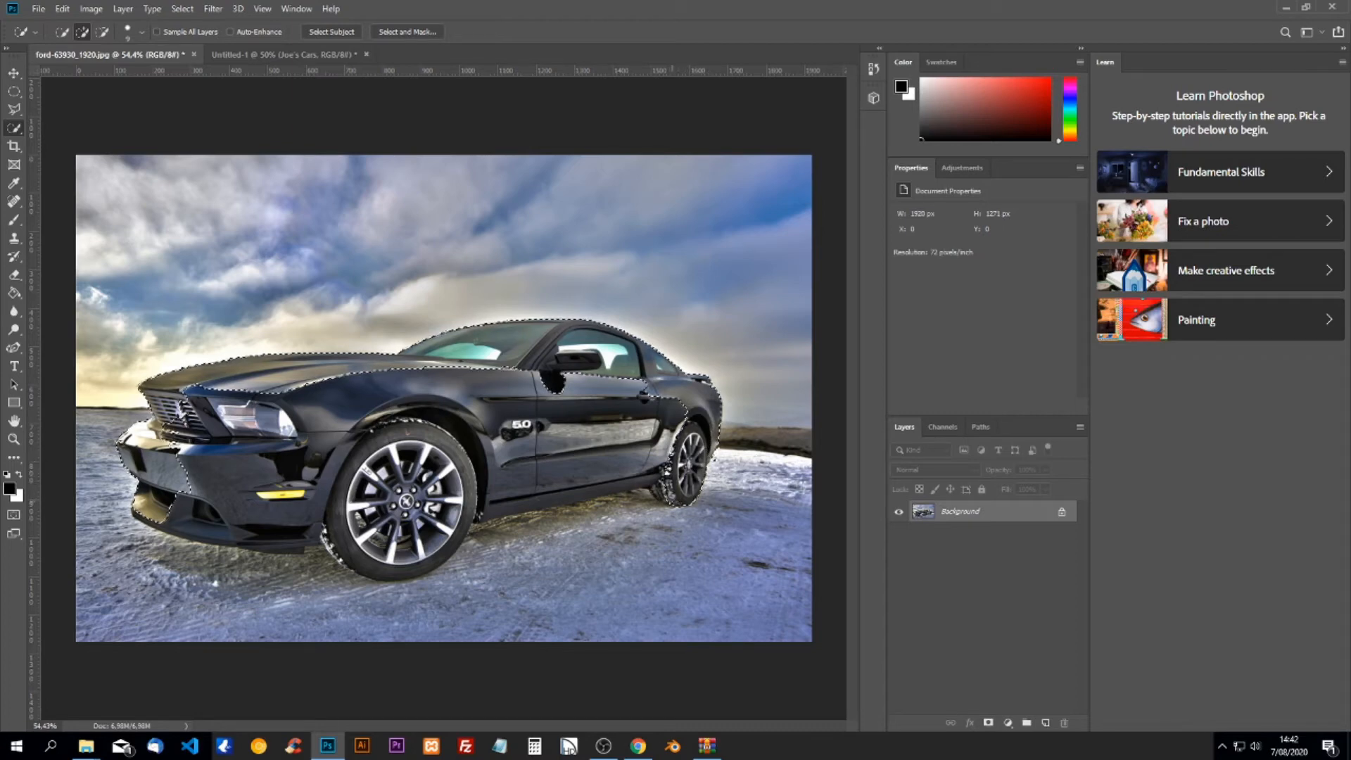
left_click(660, 489)
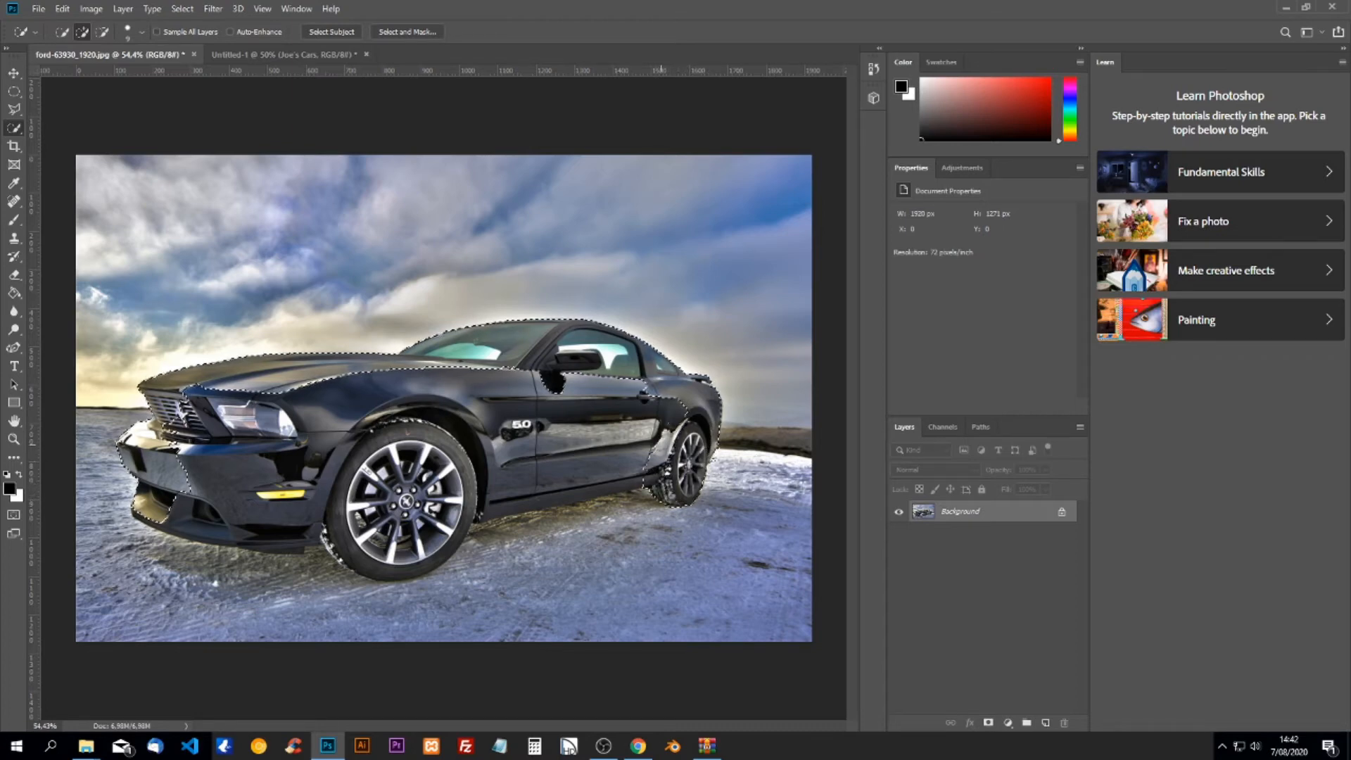
mouse_move(578, 387)
left_mouse_down()
mouse_move(608, 416)
mouse_move(587, 461)
mouse_move(501, 450)
left_mouse_up()
mouse_move(490, 502)
left_mouse_down()
mouse_move(497, 519)
mouse_move(471, 509)
mouse_move(380, 542)
mouse_move(366, 506)
mouse_move(422, 471)
mouse_move(387, 454)
left_mouse_up()
mouse_move(448, 511)
left_mouse_down()
mouse_move(394, 563)
mouse_move(338, 542)
mouse_move(366, 472)
mouse_move(350, 450)
left_mouse_up()
left_click_drag(298, 513, 278, 535)
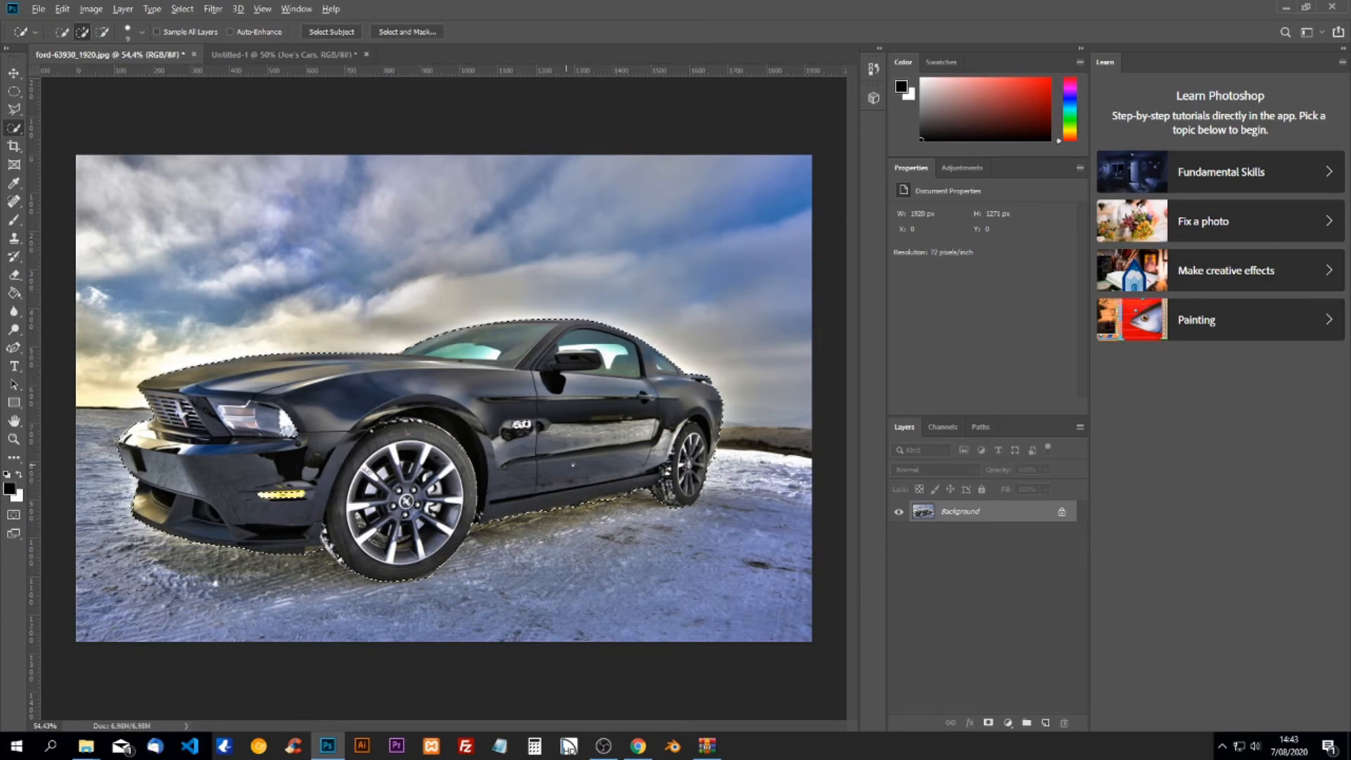
key("alt")
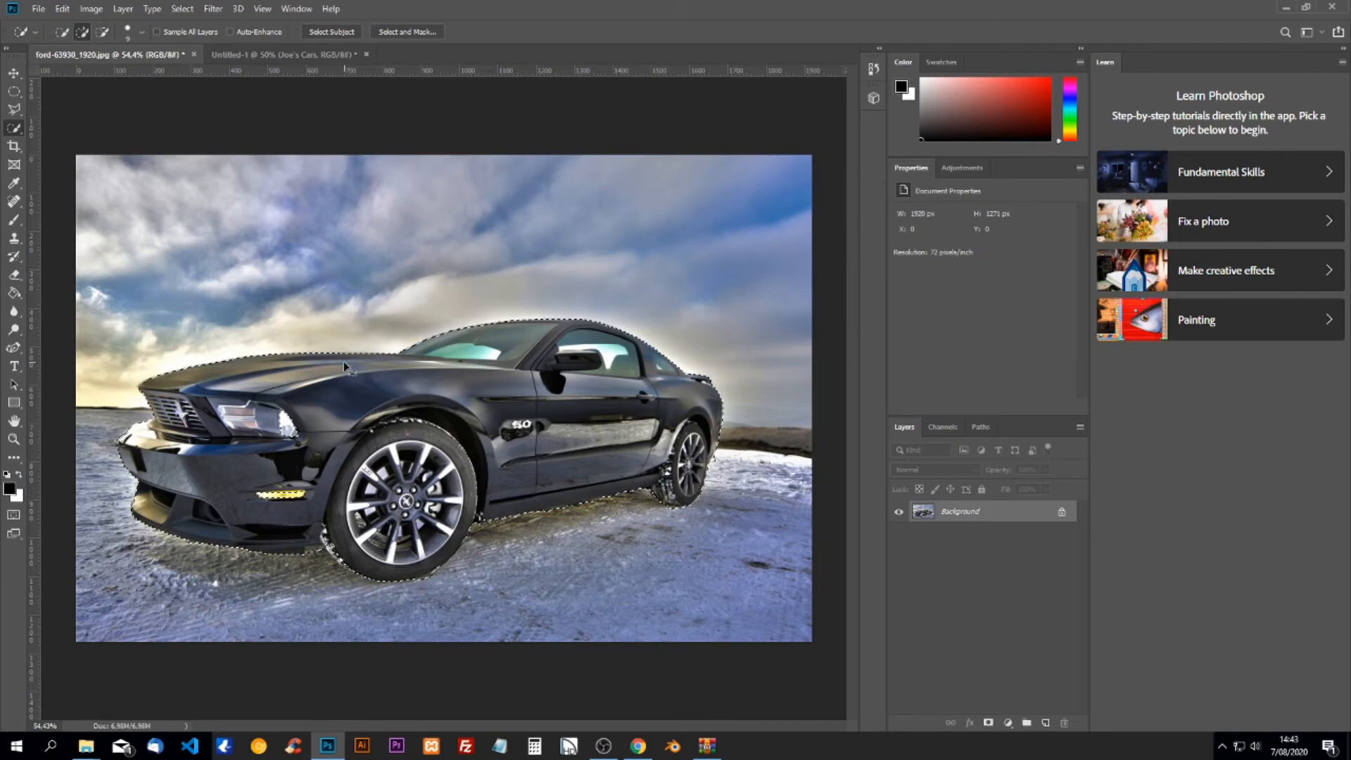
Copy the selected car onto a new layer and hide the photo's Background layer.
key("ctrl+j")
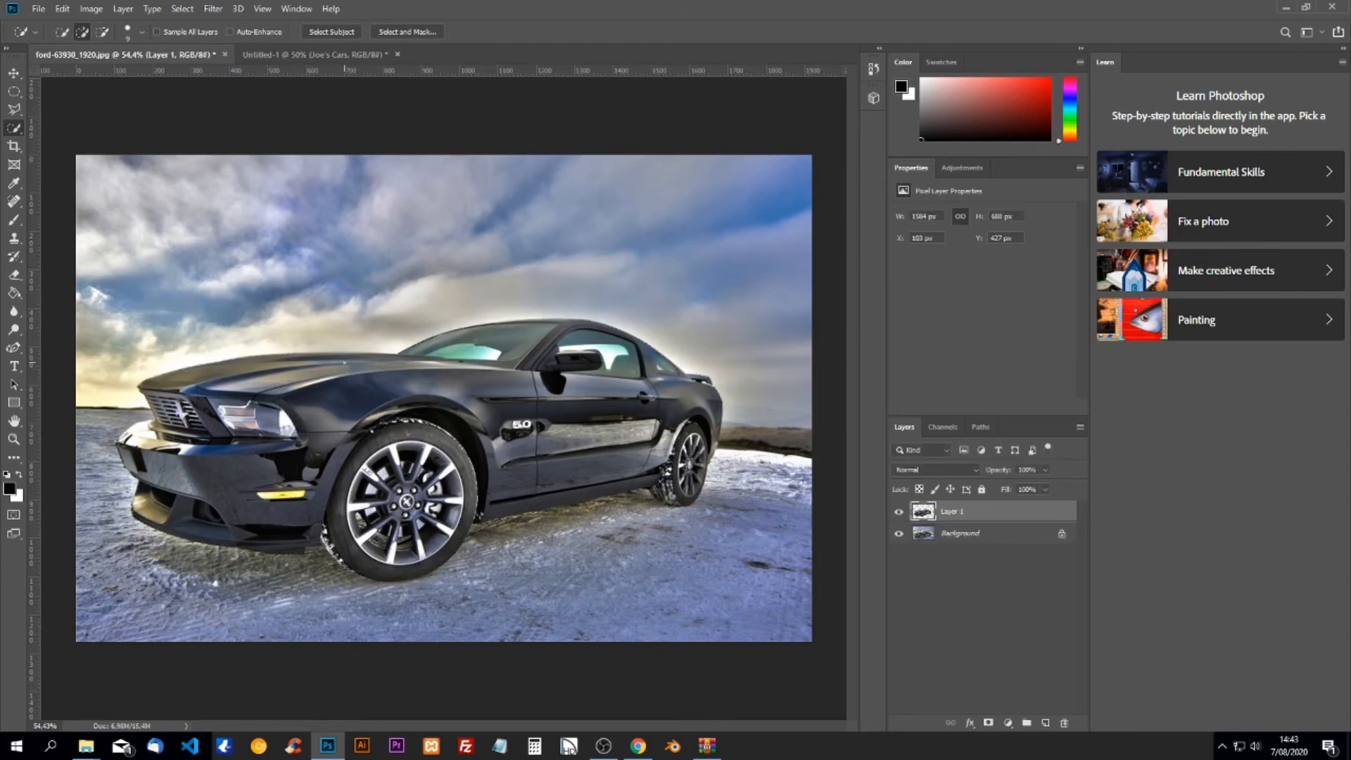
left_click(899, 534)
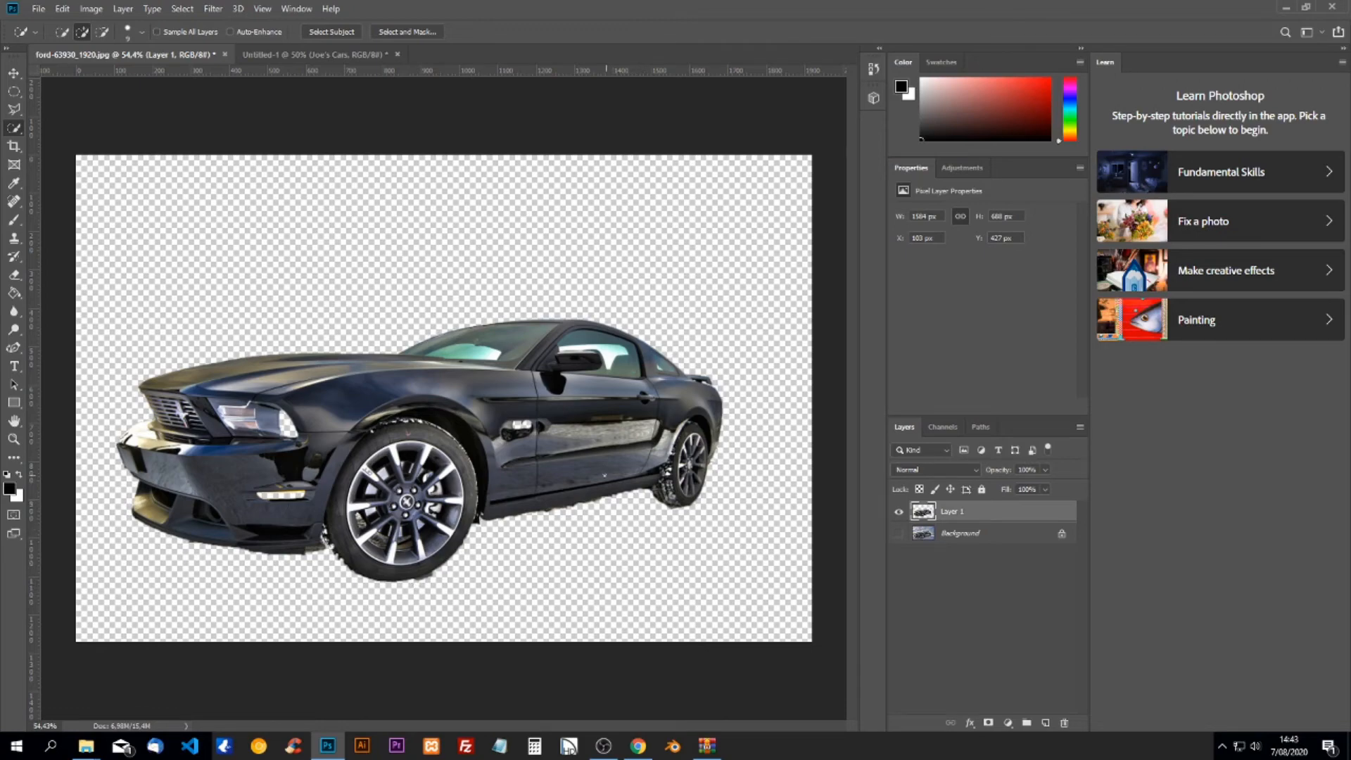
Erase the leftover ground along the underside of the cut-out car with the Eraser in Pencil mode.
scroll(605, 476, "up", 5)
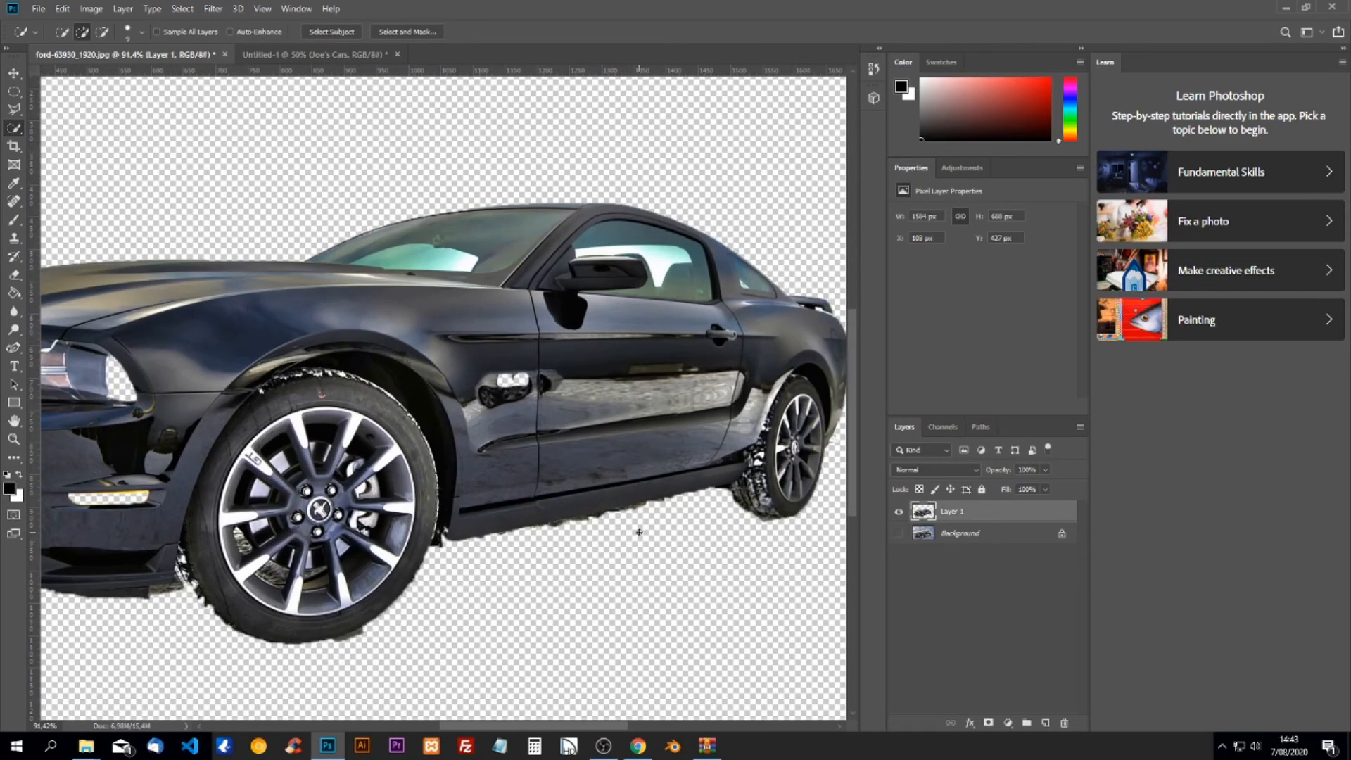
left_click(16, 276)
left_click(71, 275)
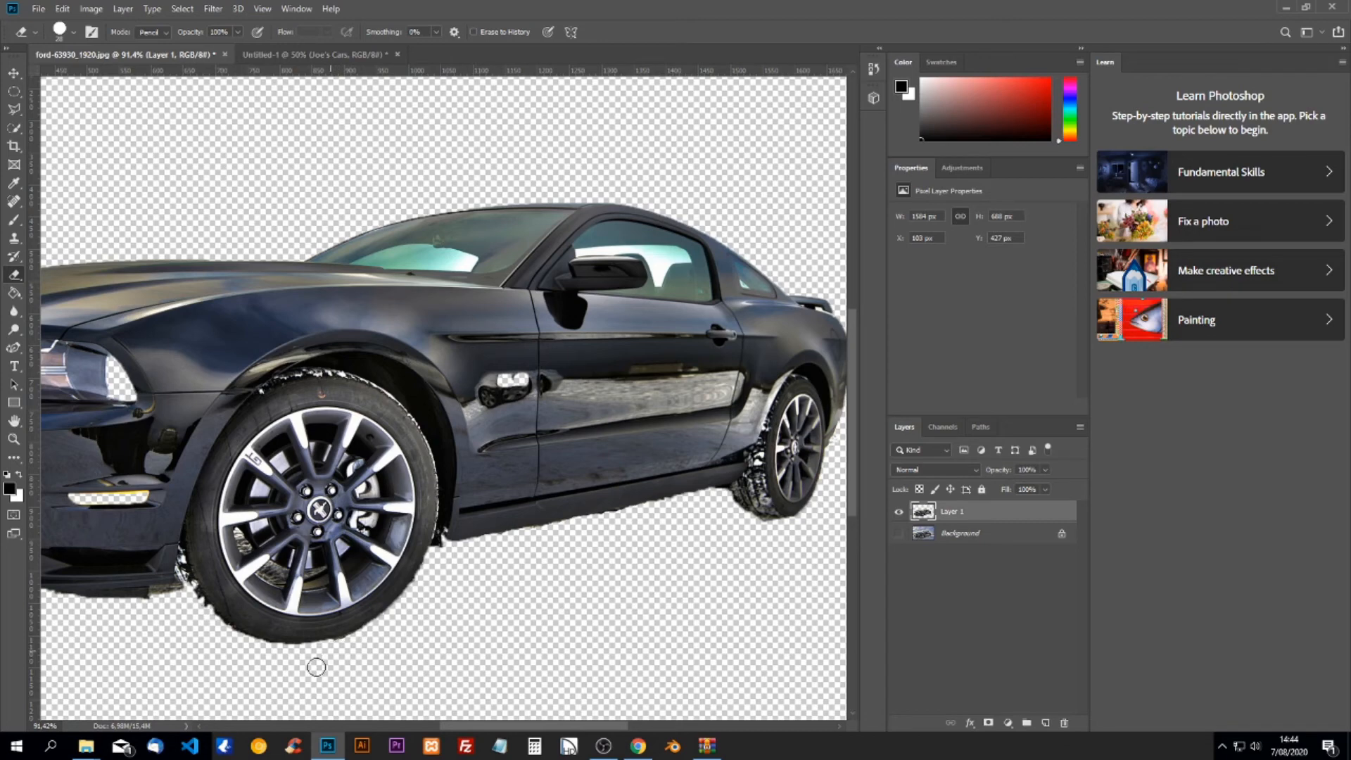
left_click_drag(56, 602, 175, 594)
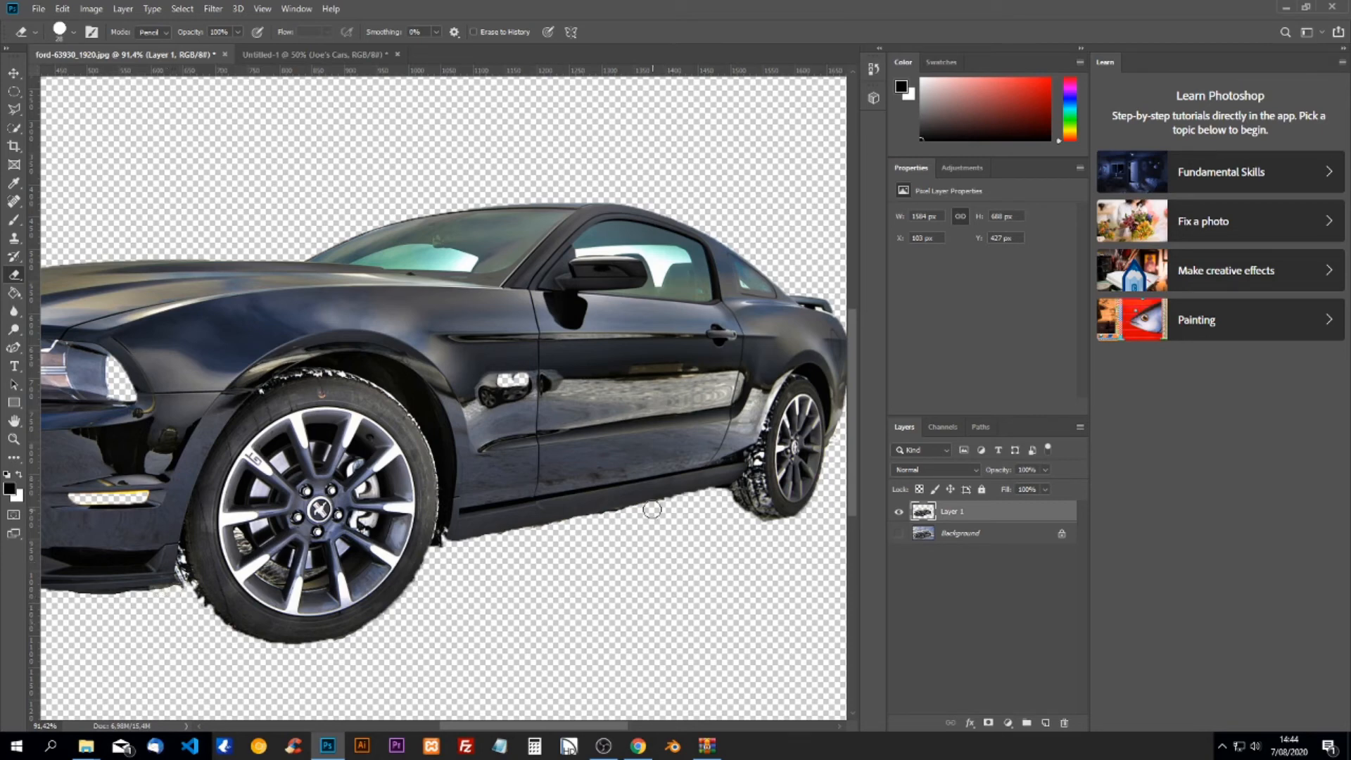
Move a copy of the cut-out car layer into the Untitled-1 logo document, placing it over the middle of the ring.
scroll(550, 401, "down", 5)
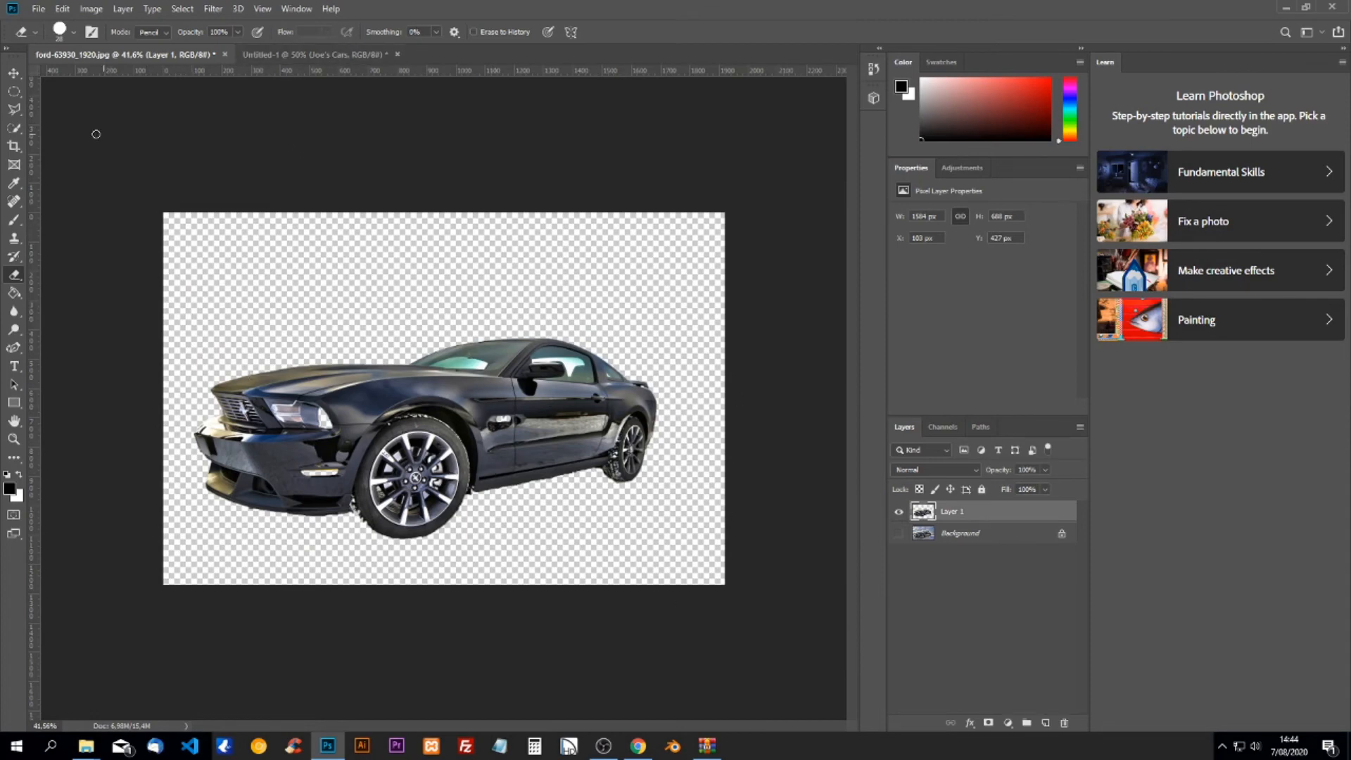
left_click(14, 72)
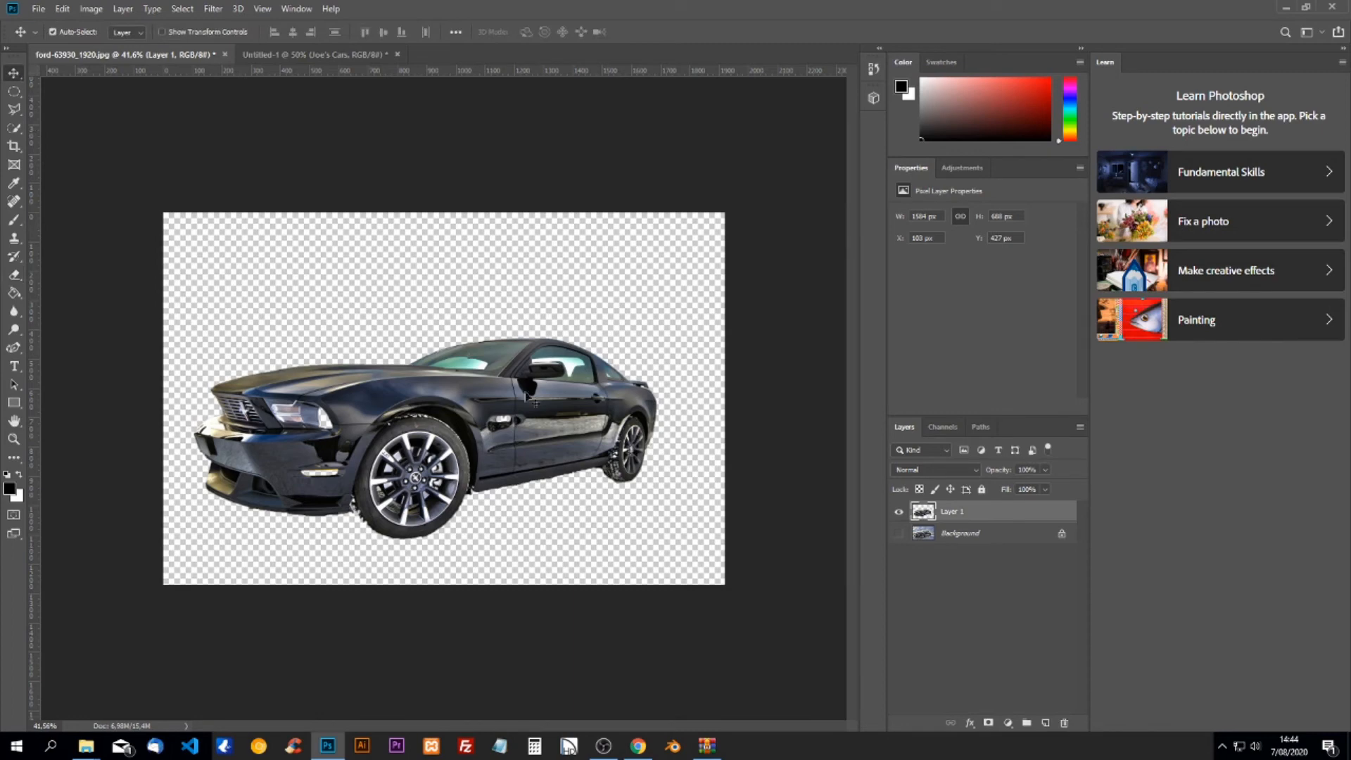
left_click_drag(466, 412, 444, 396)
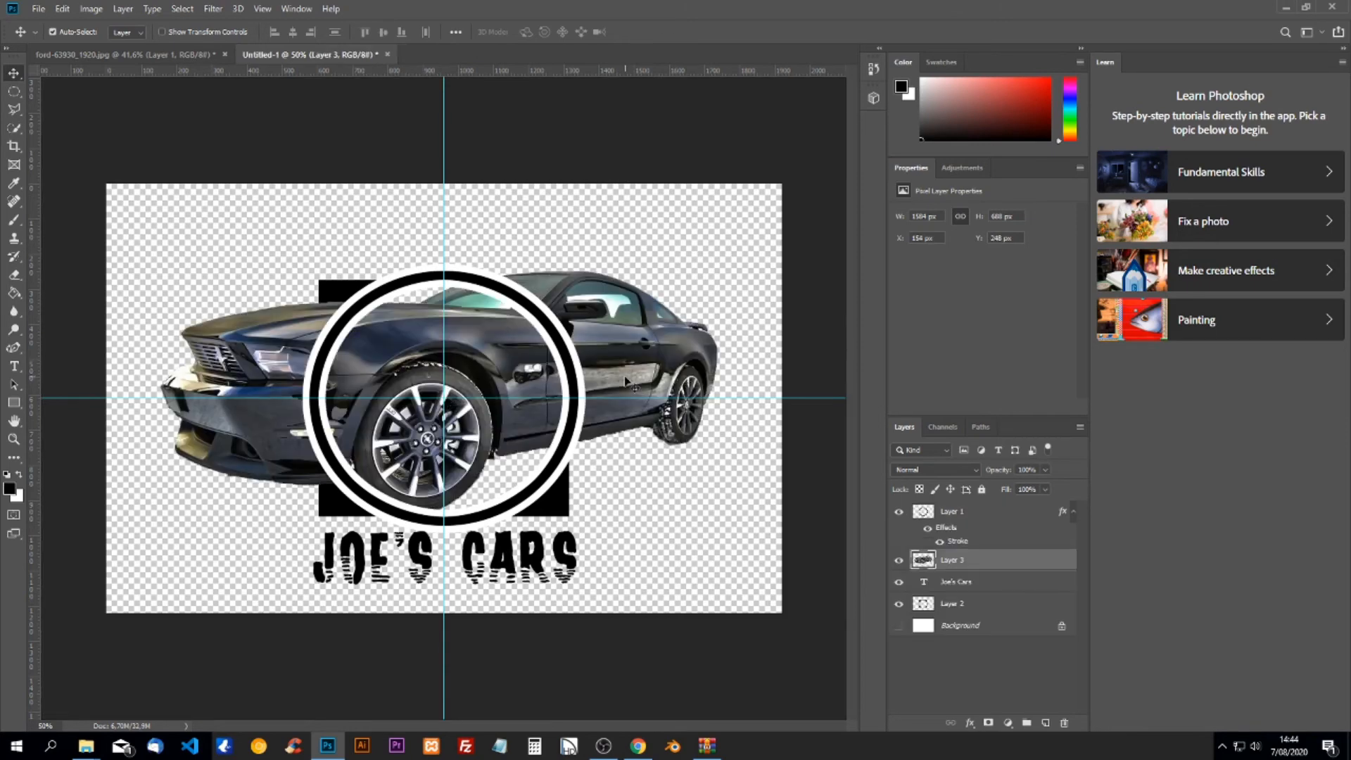
Scale the car to about 42.5%, centre it inside the ring and rotate it clockwise to about 4.7°.
key("ctrl")
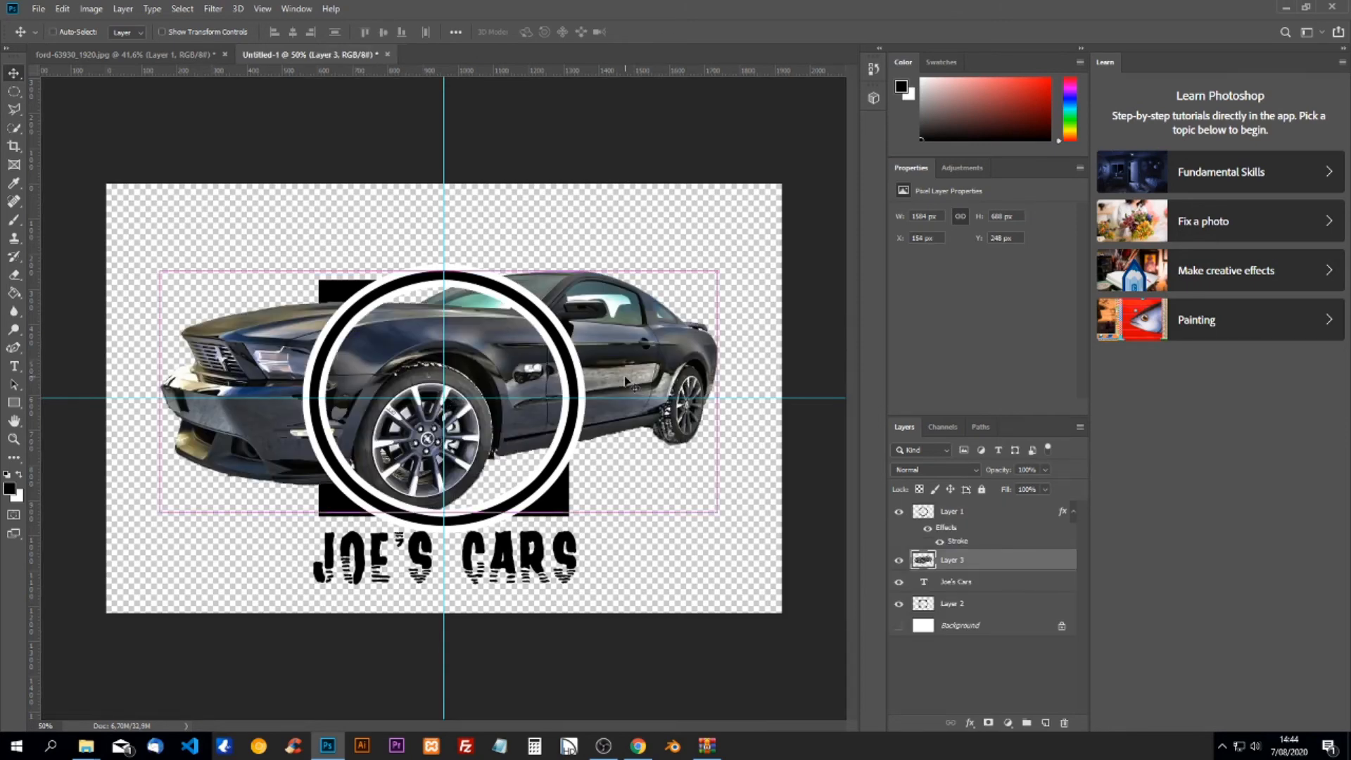
key("ctrl+t")
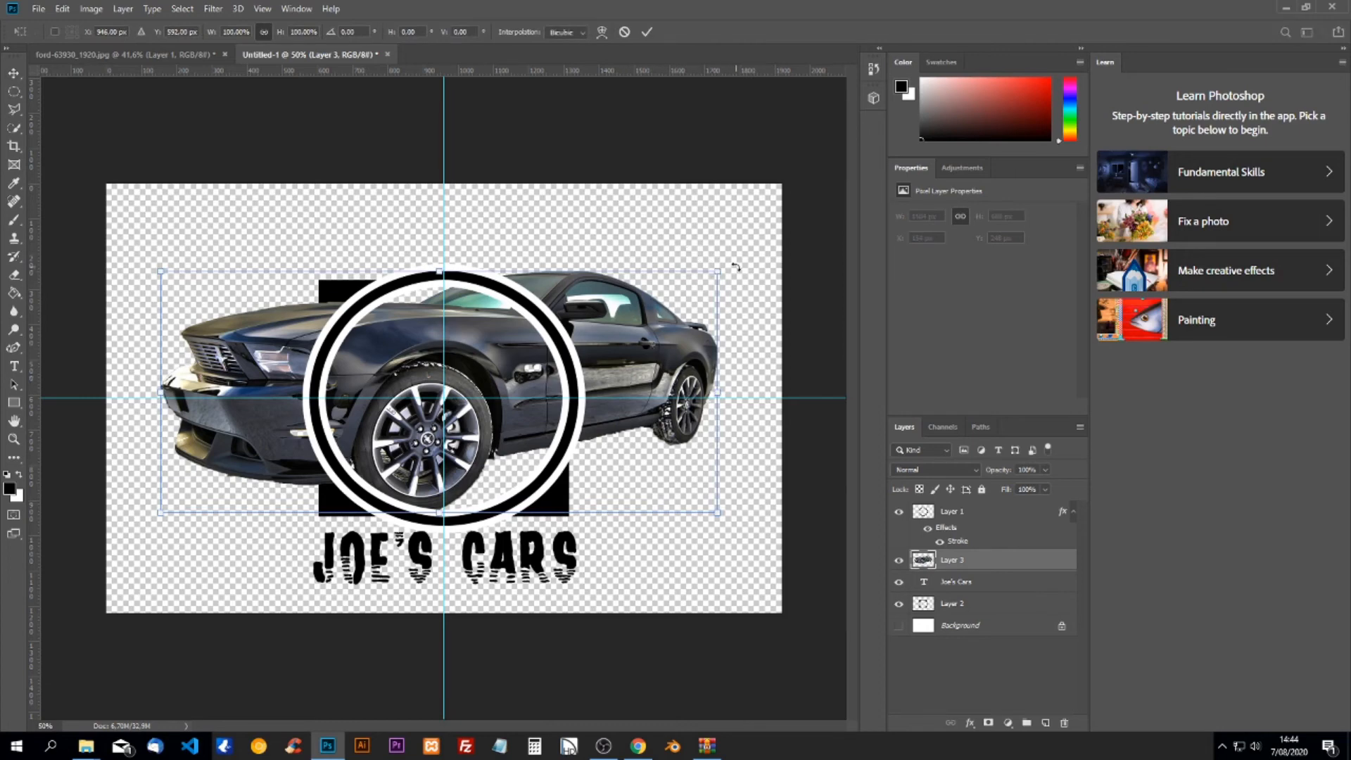
left_click_drag(735, 267, 397, 408)
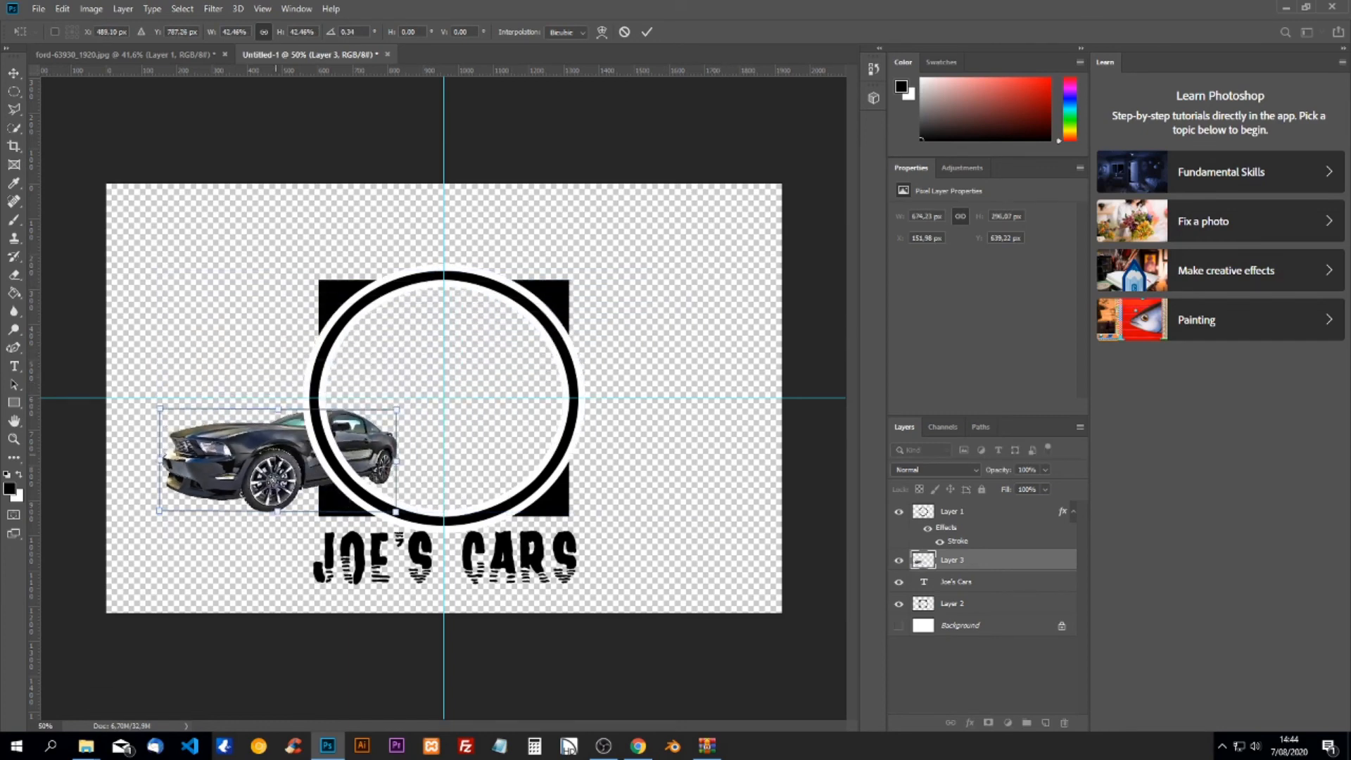
left_click_drag(283, 414, 443, 353)
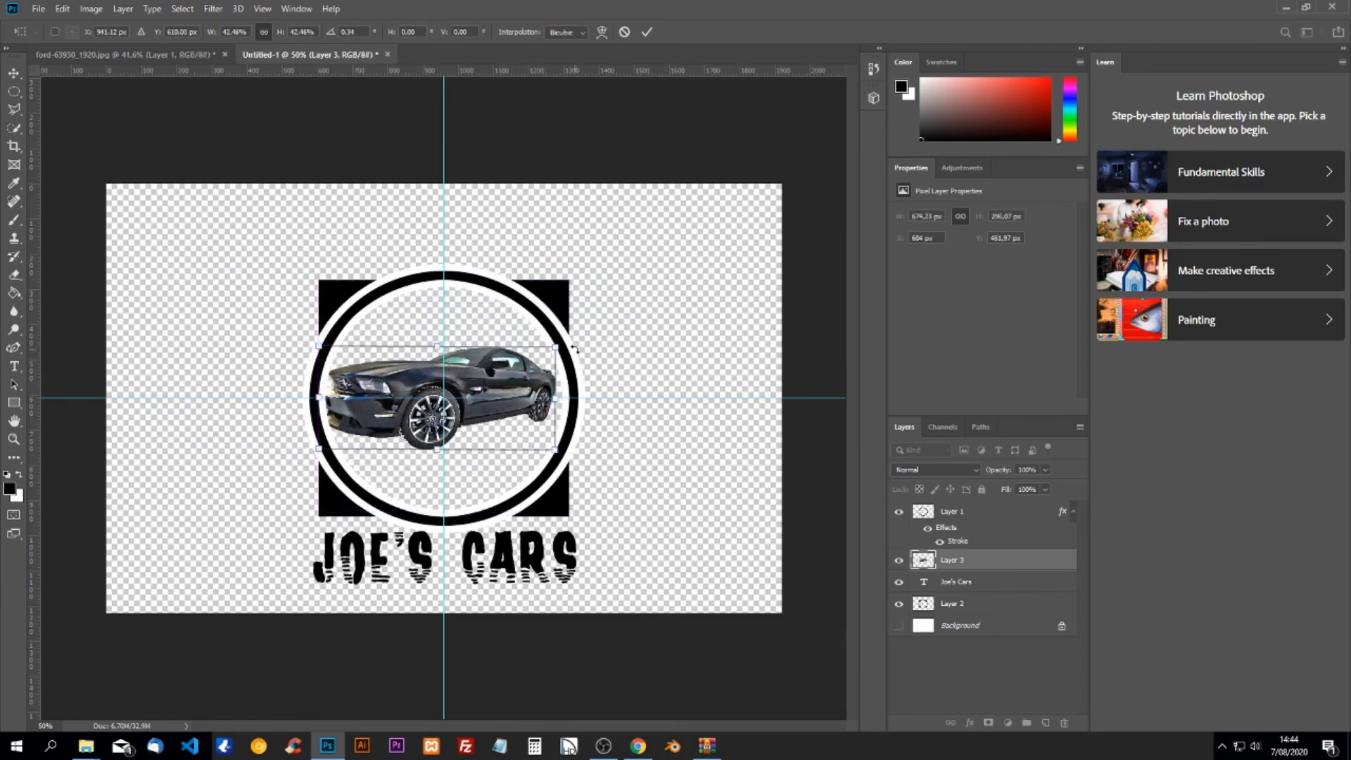
mouse_move(575, 349)
left_mouse_down()
mouse_move(571, 332)
mouse_move(580, 359)
left_mouse_up()
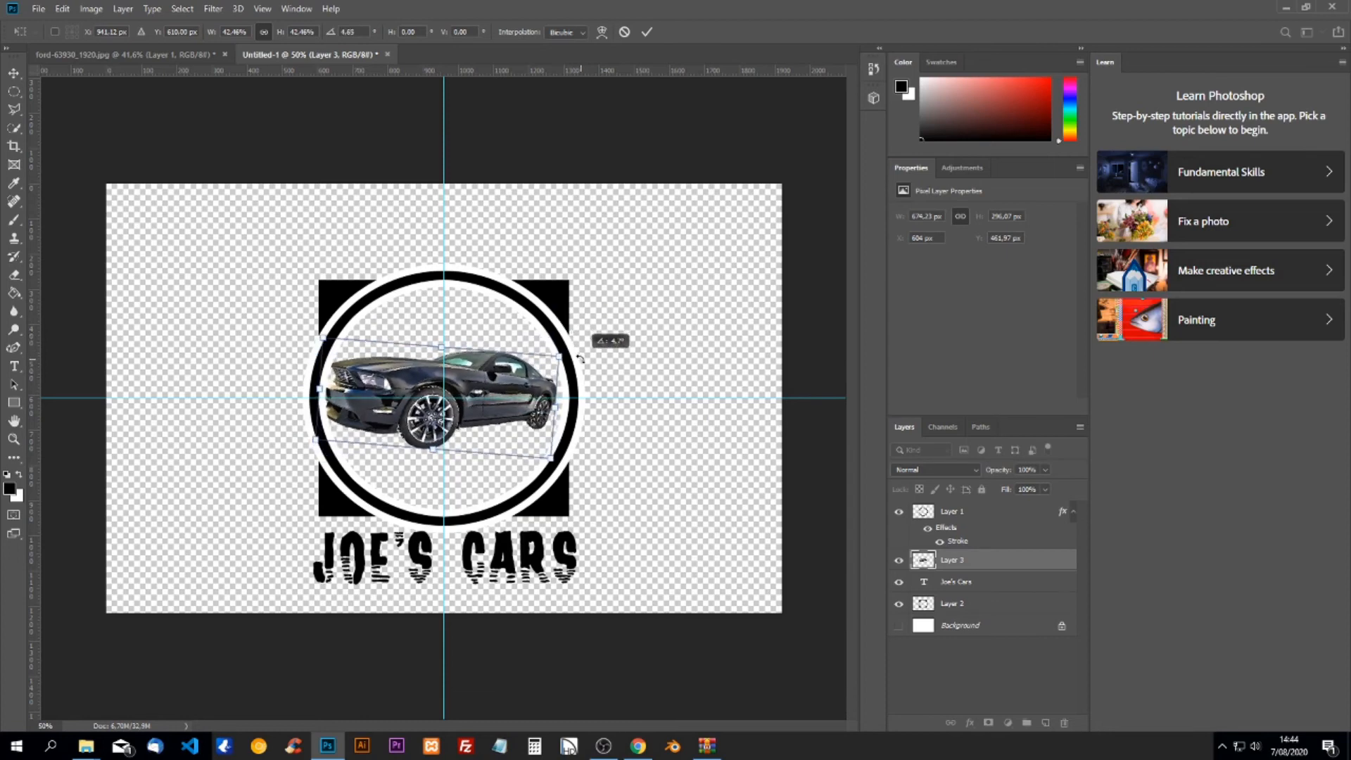
key("Return")
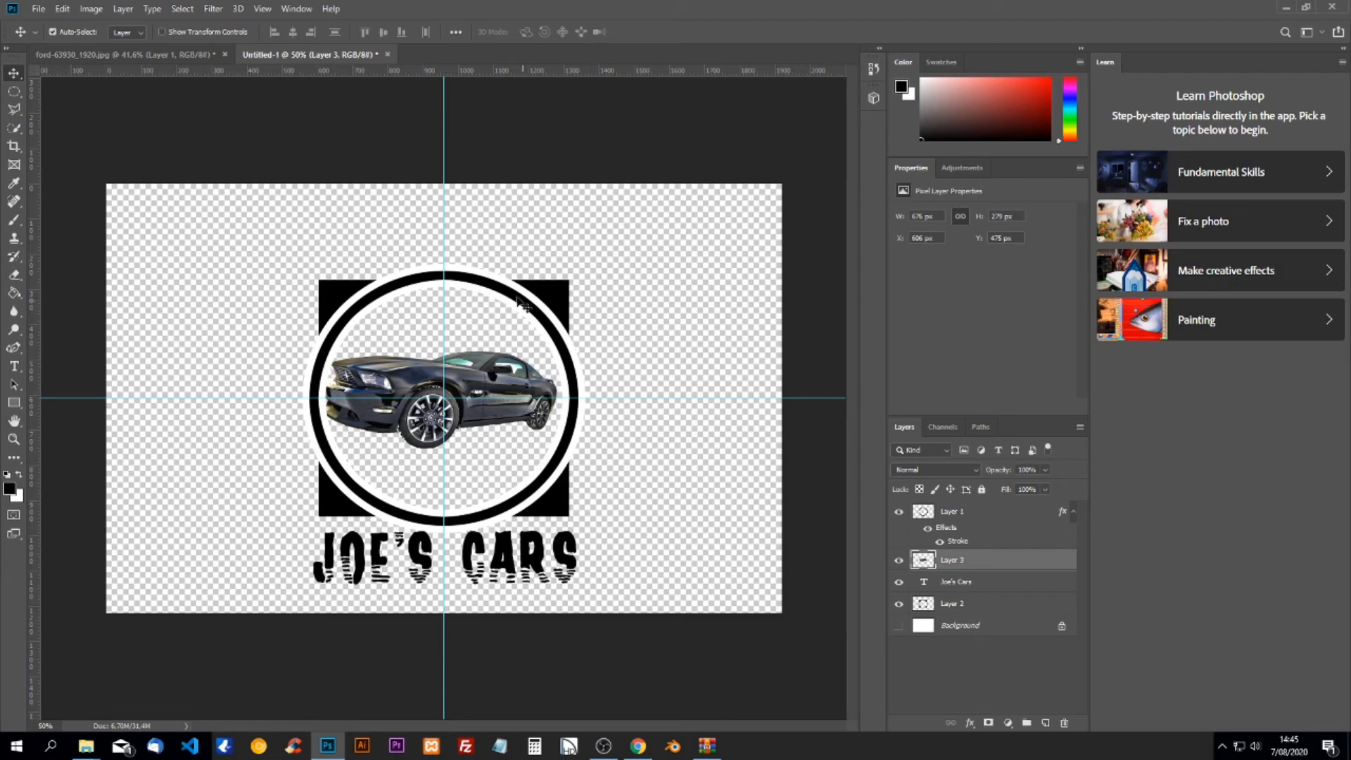
Apply a Threshold adjustment with a level of 108 to the car layer to make it pure black and white.
left_click(97, 11)
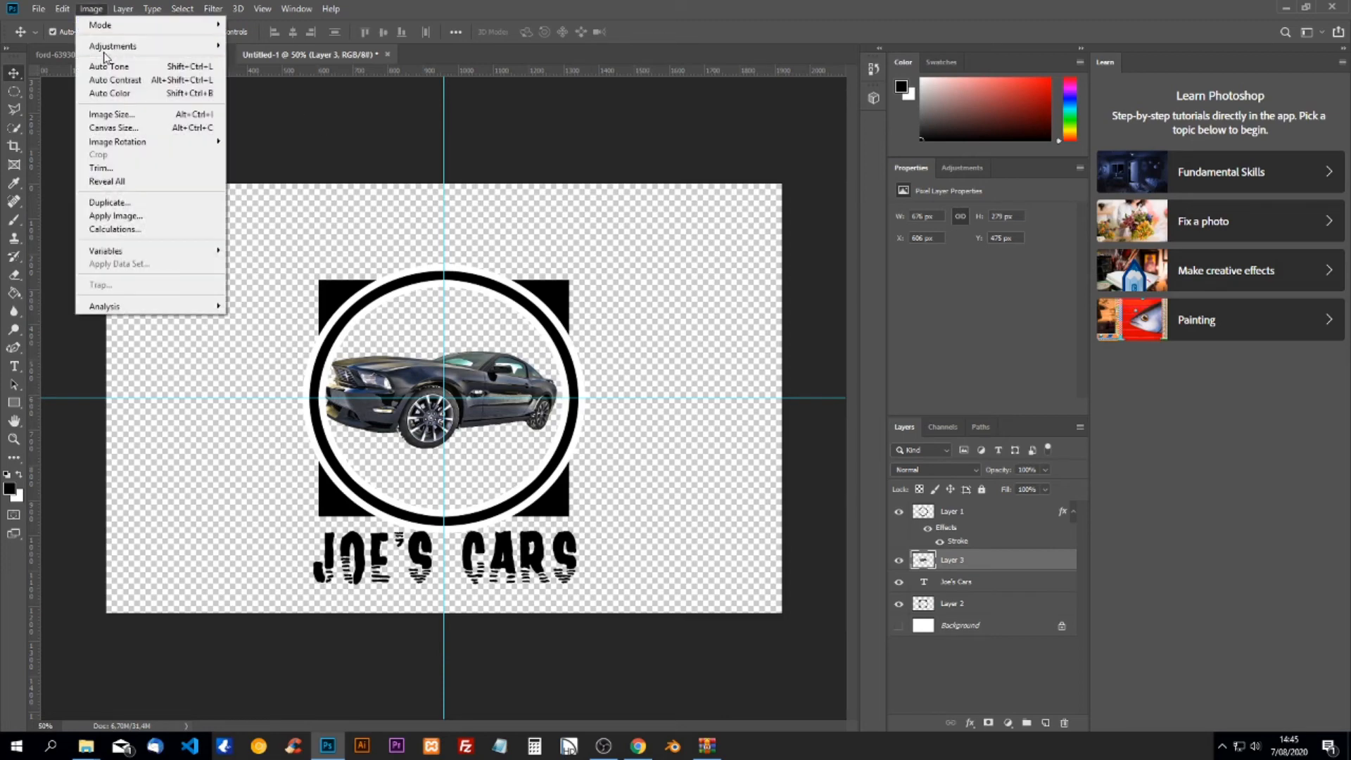
mouse_move(113, 46)
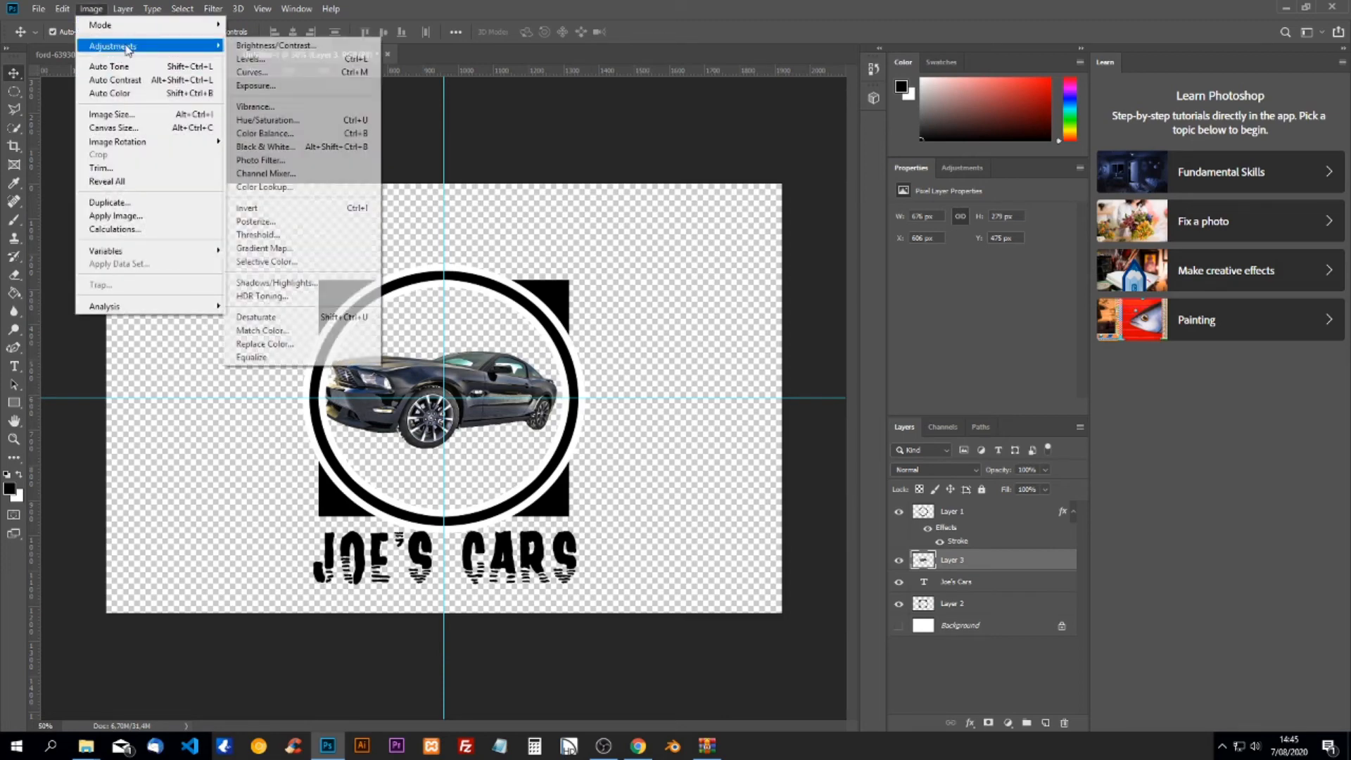
left_click(269, 235)
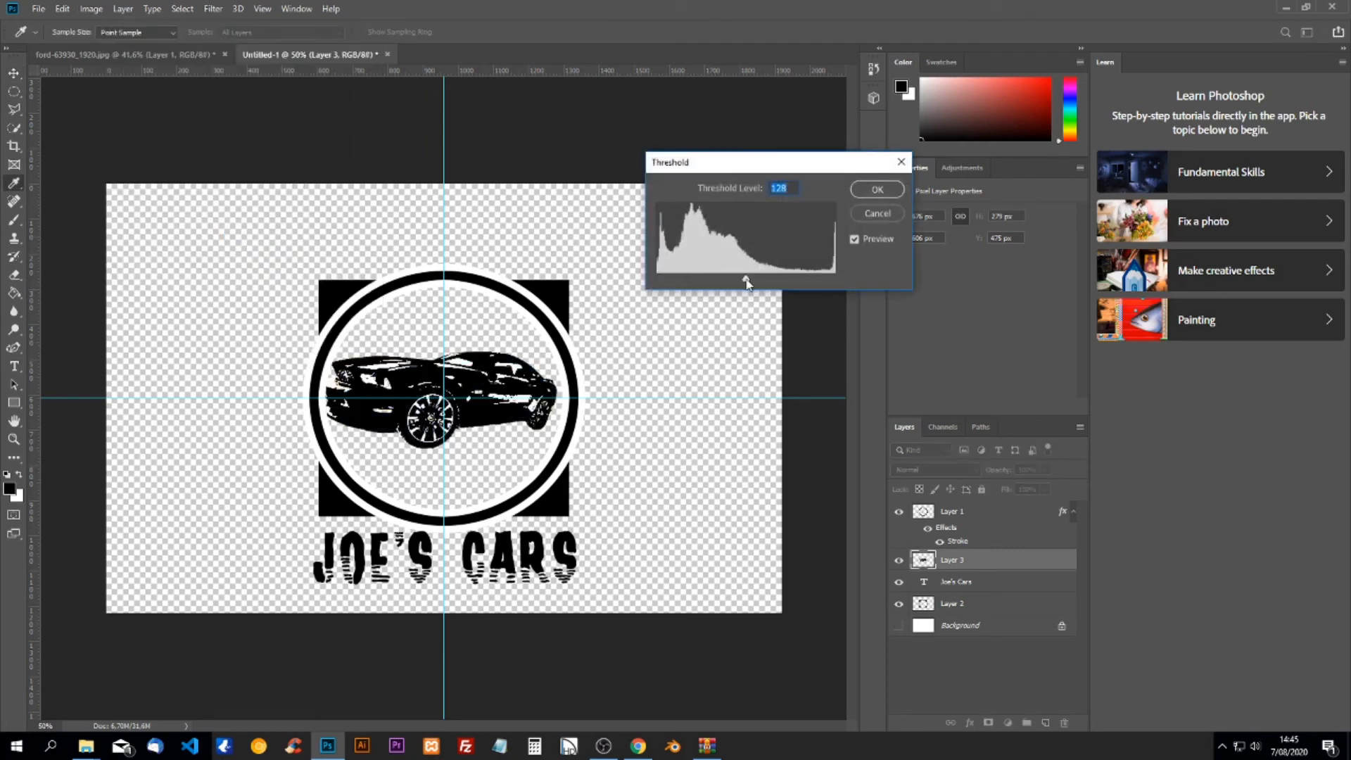
mouse_move(746, 280)
left_mouse_down()
mouse_move(784, 282)
mouse_move(711, 291)
mouse_move(735, 292)
left_mouse_up()
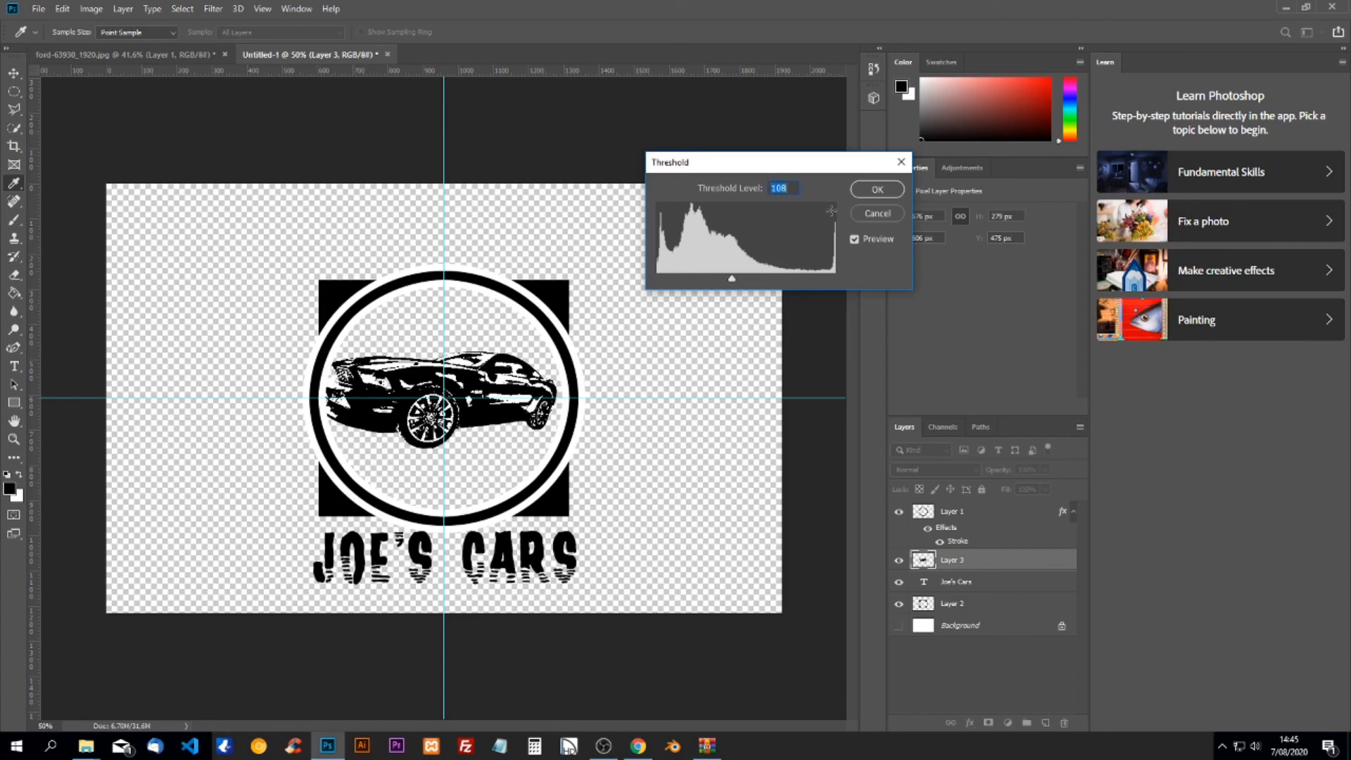
left_click(864, 192)
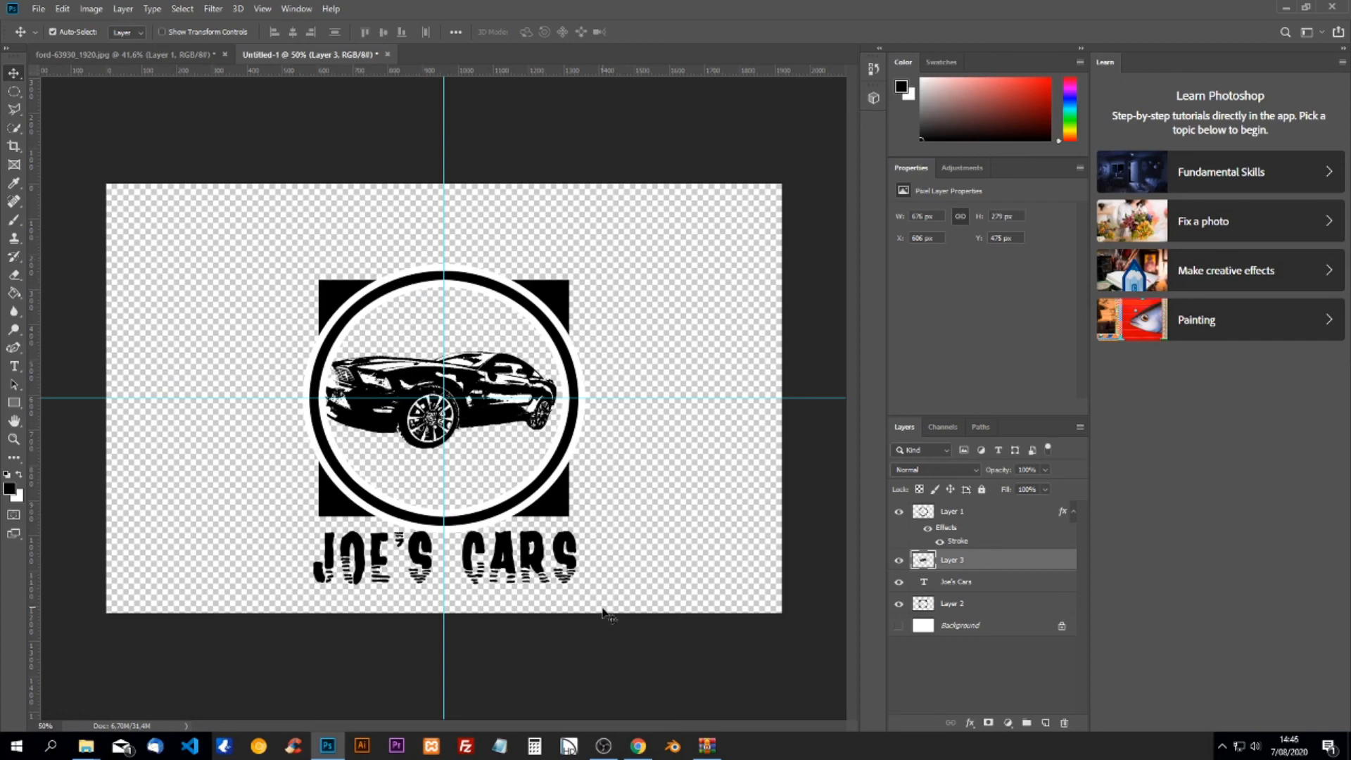
Move the ring, car, text and square-corner layers together slightly upward on the canvas, then deselect them.
left_click(976, 611)
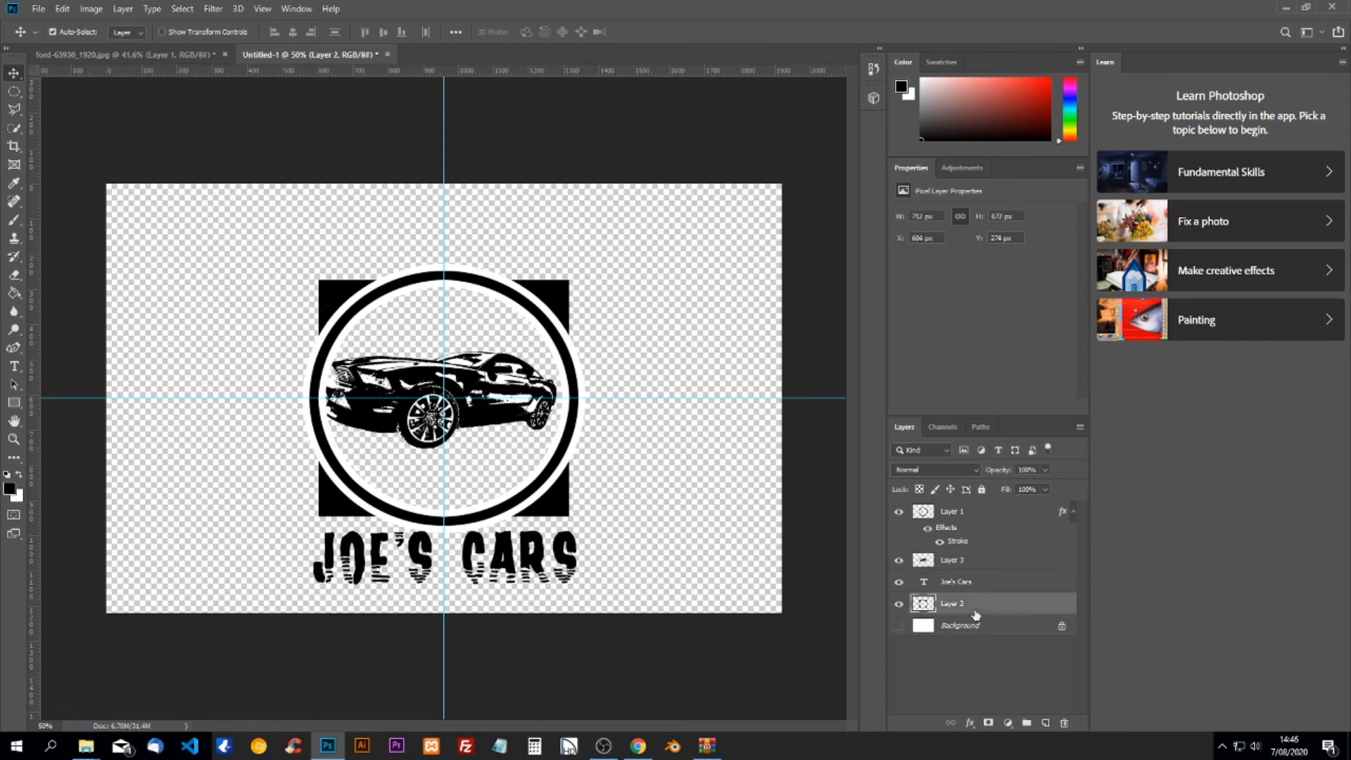
left_click(958, 517, "shift")
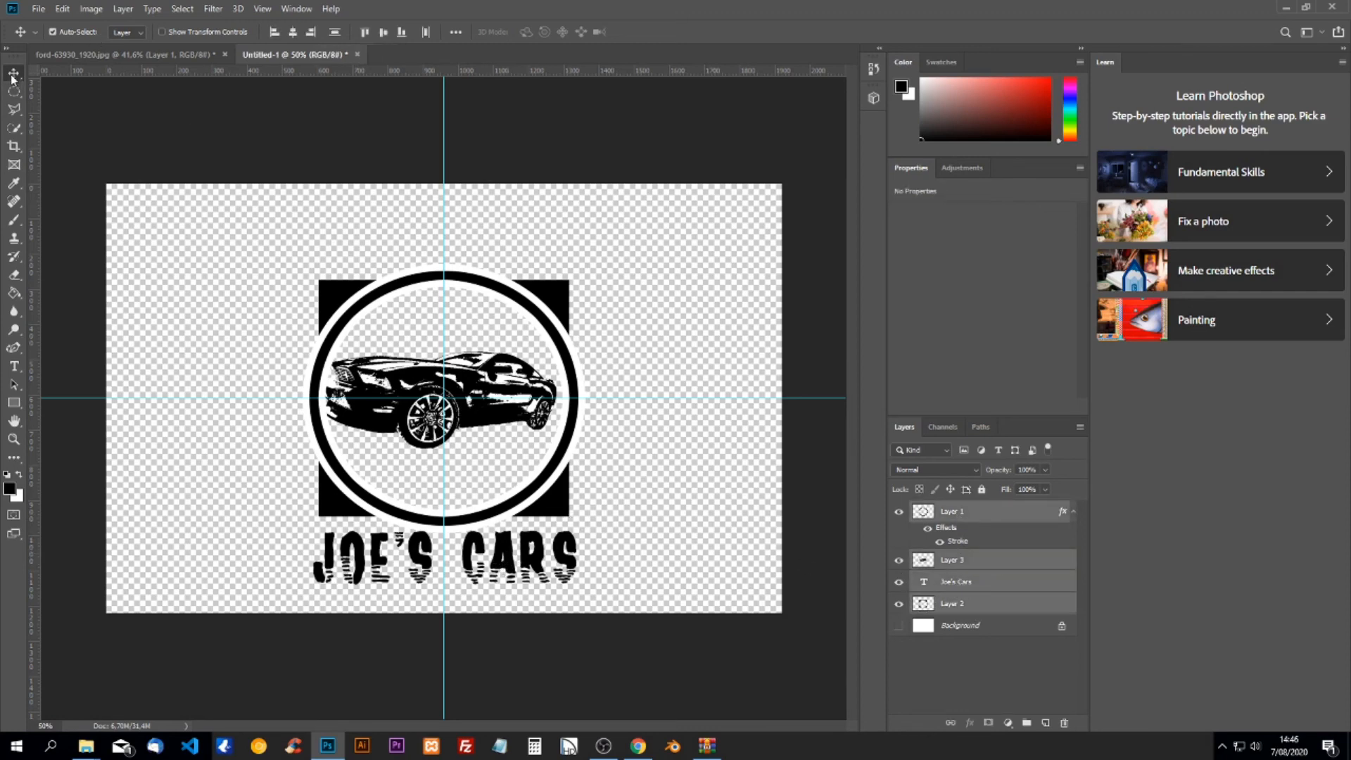
left_click_drag(481, 551, 479, 517)
left_click(686, 533)
Add a new empty layer and place it between Layer 2 and the Background layer.
key("shift+m")
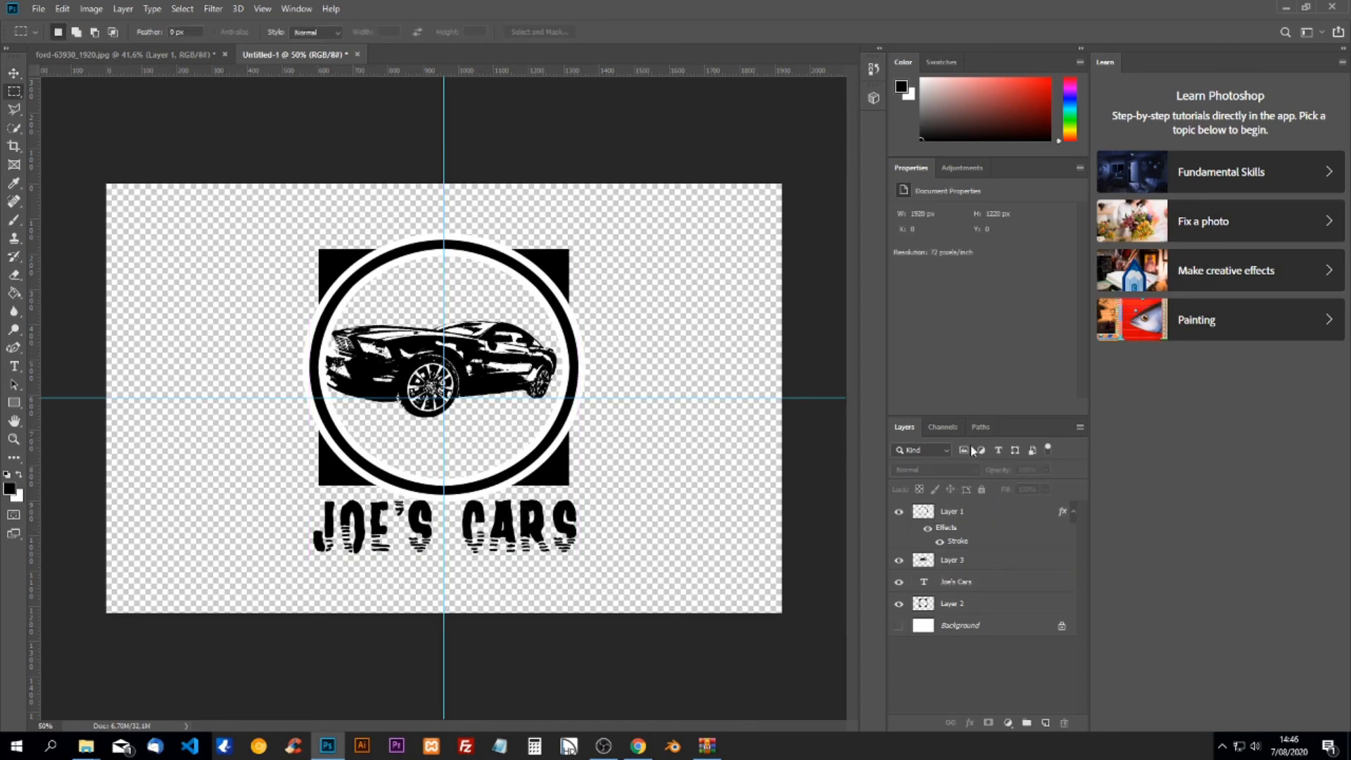
left_click(1047, 723)
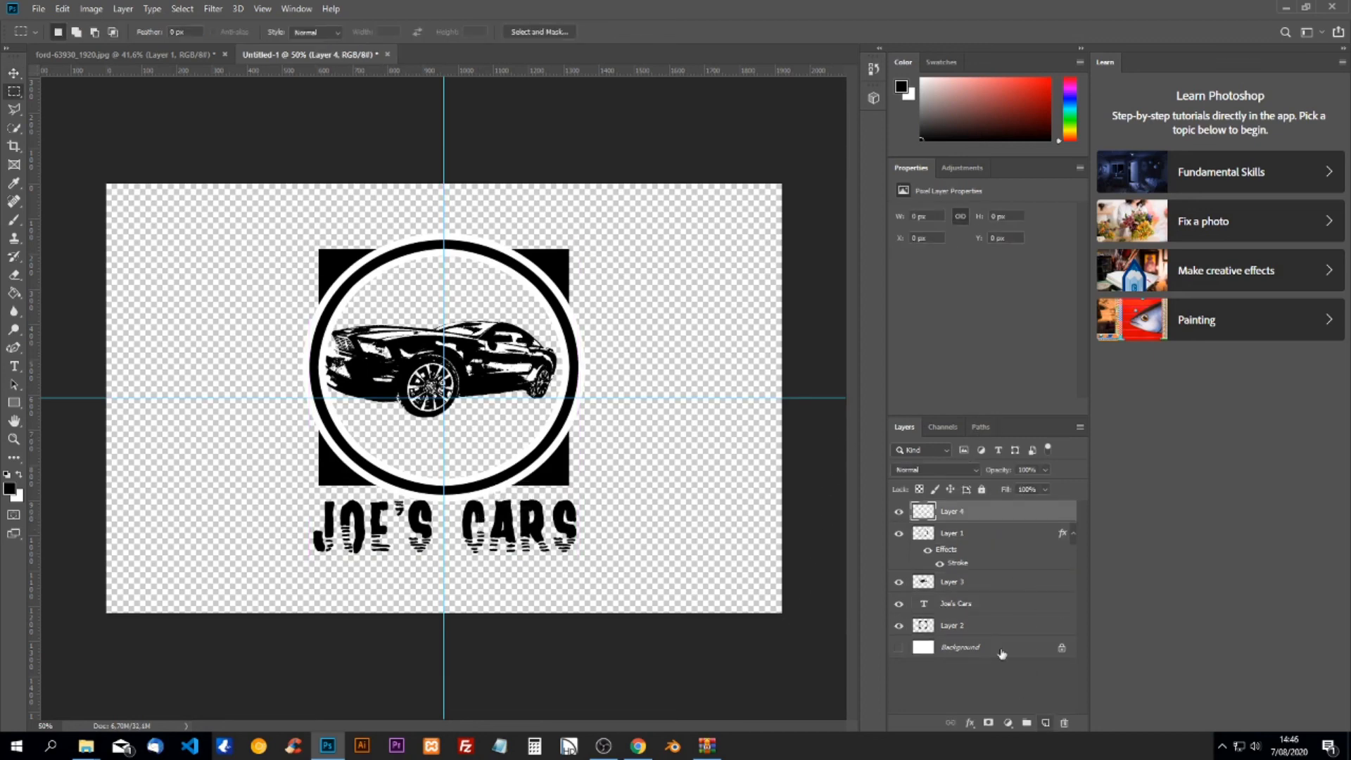
left_click_drag(954, 516, 967, 632)
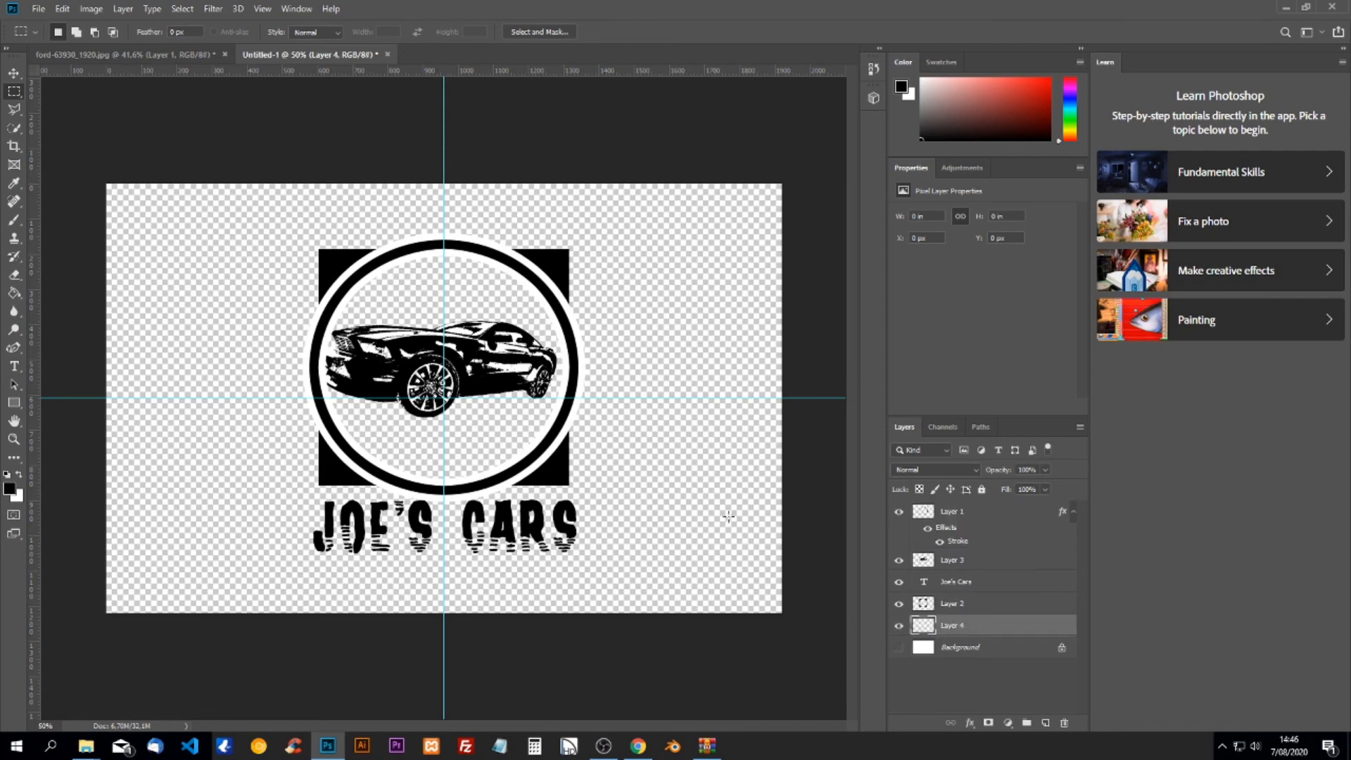
Draw a rectangular marquee selection of about 904 × 1038 px around the whole logo, centred on the vertical guide.
right_click(11, 95)
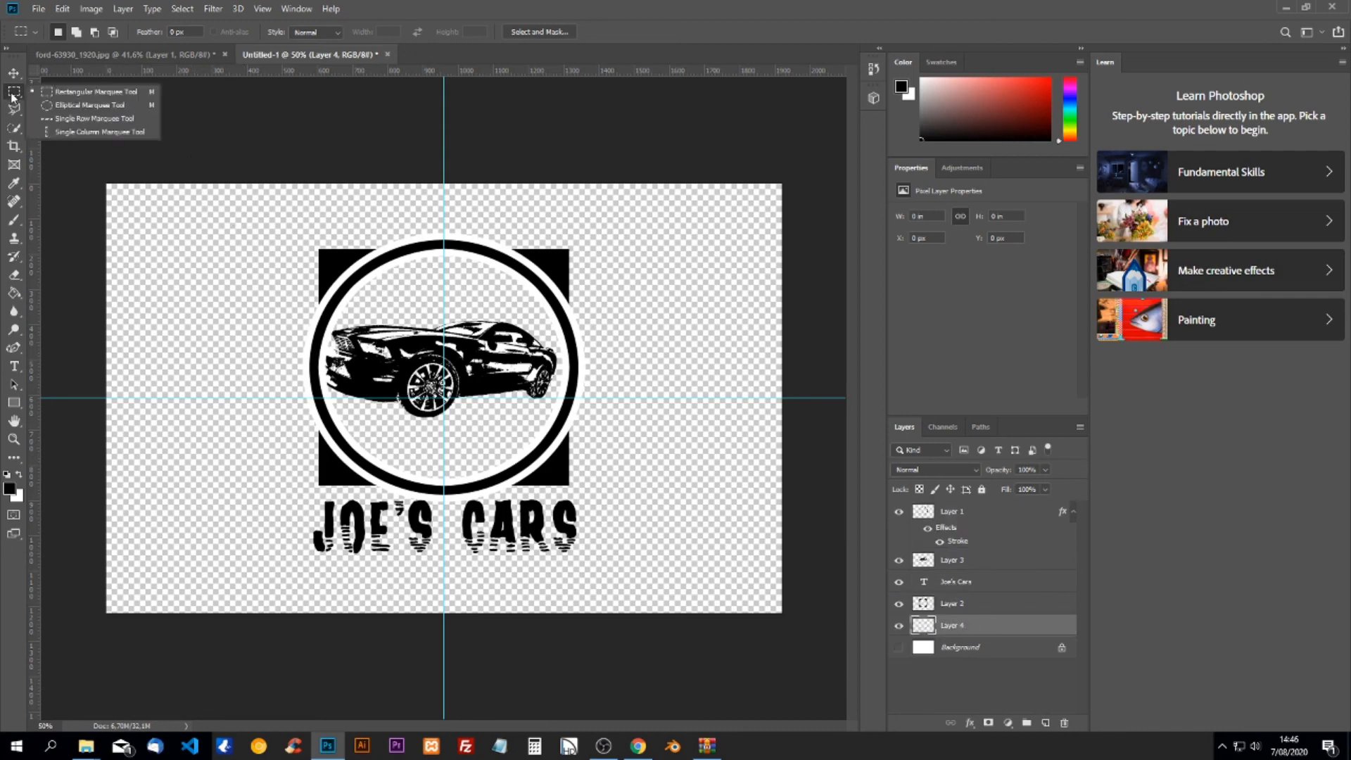
left_click(74, 95)
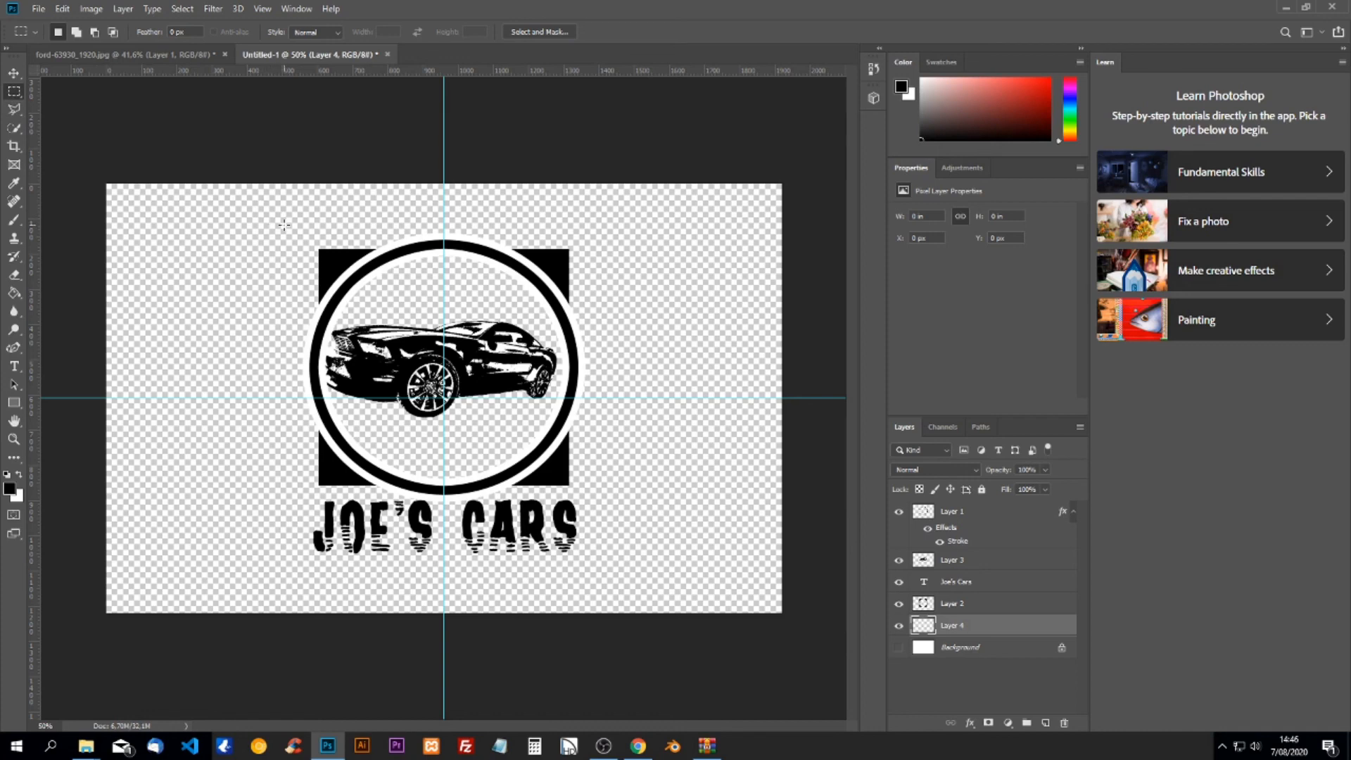
left_click_drag(285, 221, 603, 587)
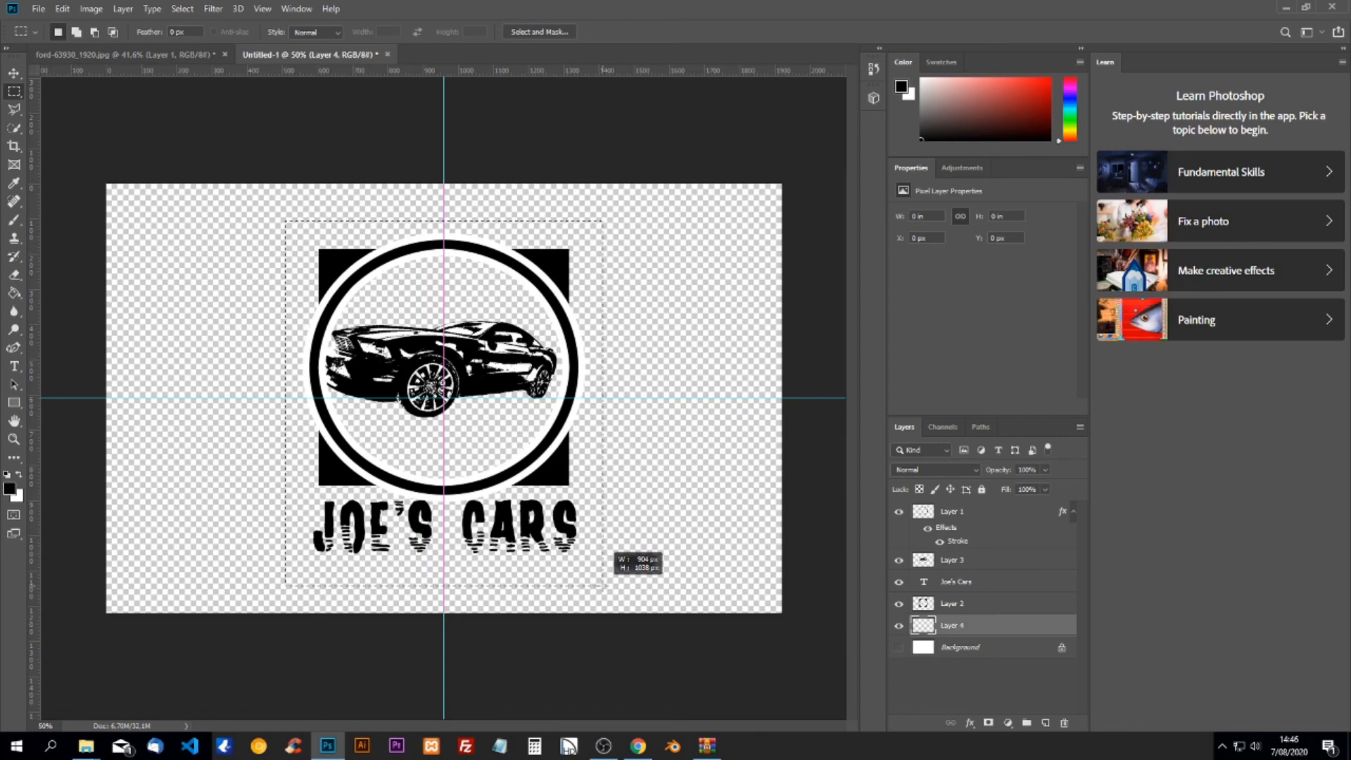
left_click_drag(604, 586, 603, 586)
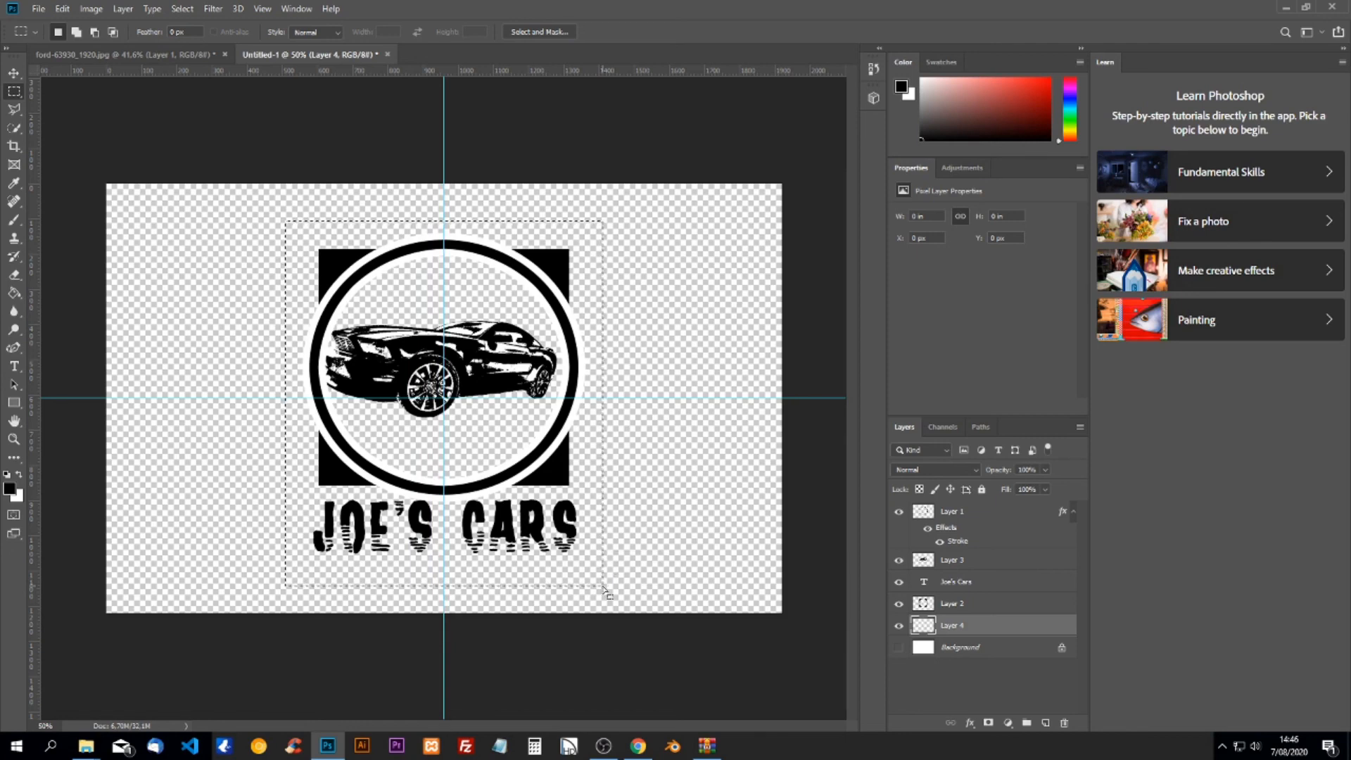
Stroke the rectangular selection on the new layer with a 25 px black inside line at 100% opacity, and clear the selection.
left_click(62, 9)
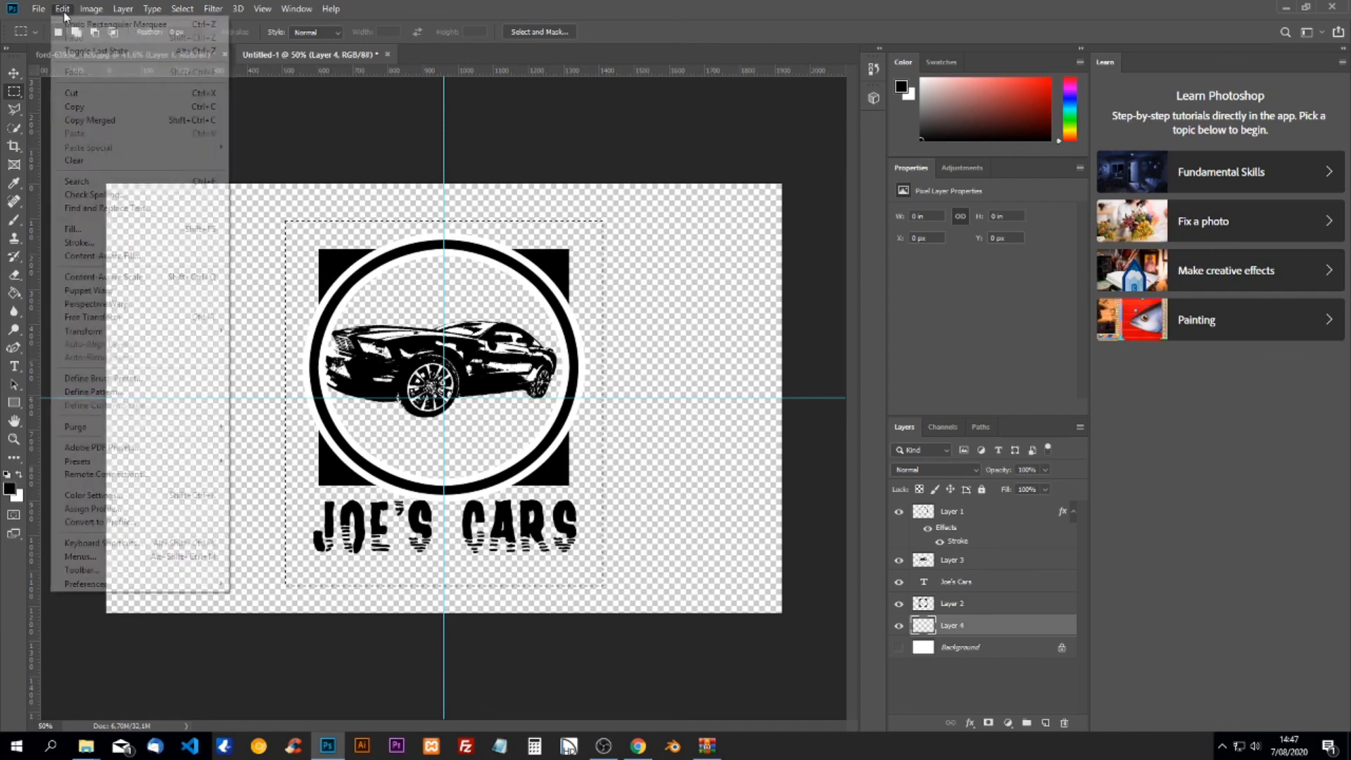
left_click(111, 242)
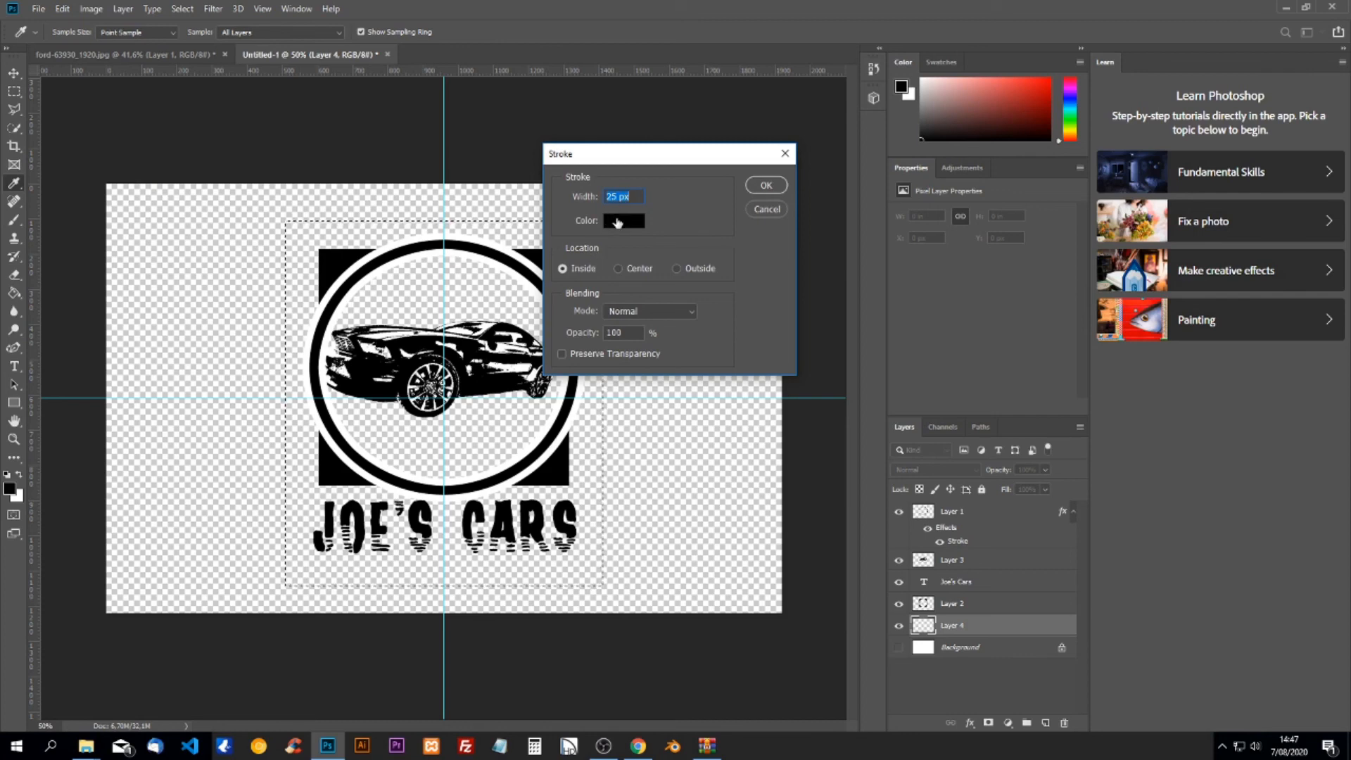
left_click(765, 185)
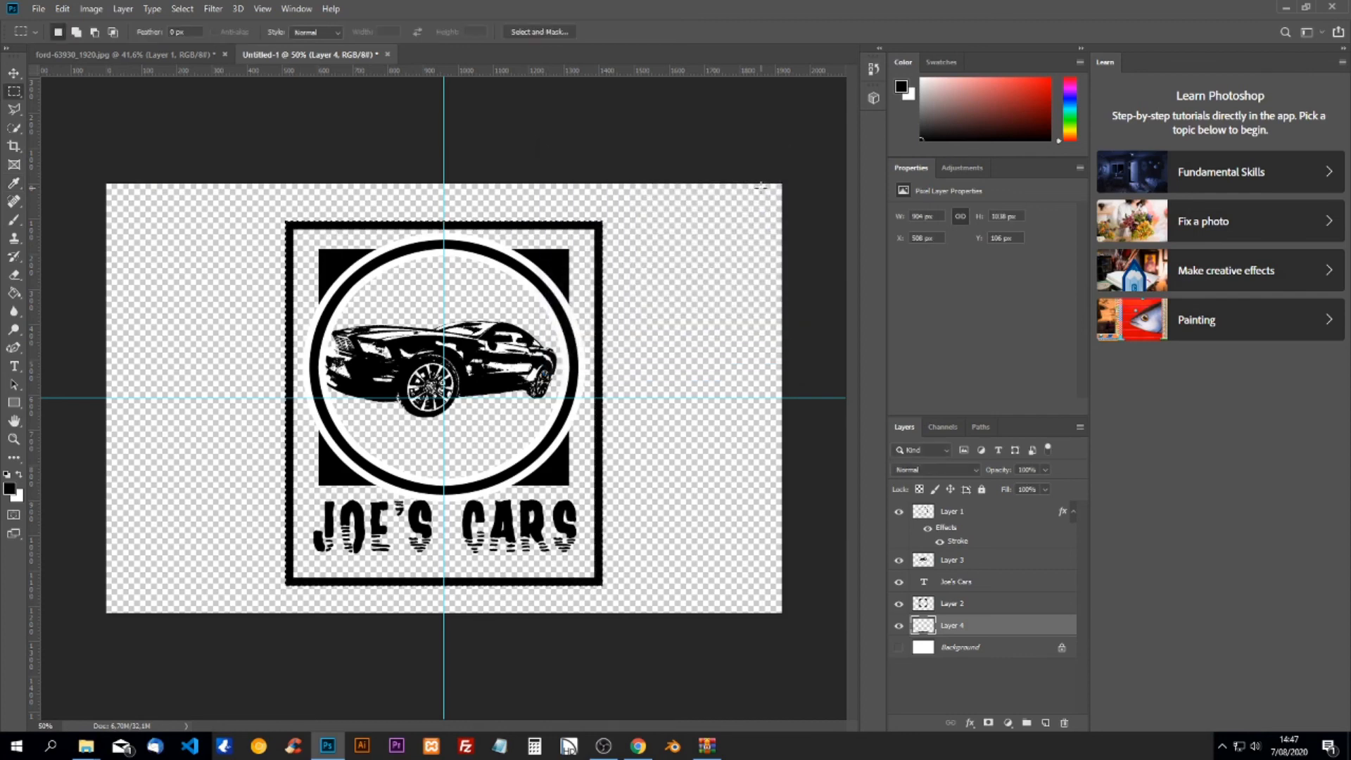
key("ctrl+d")
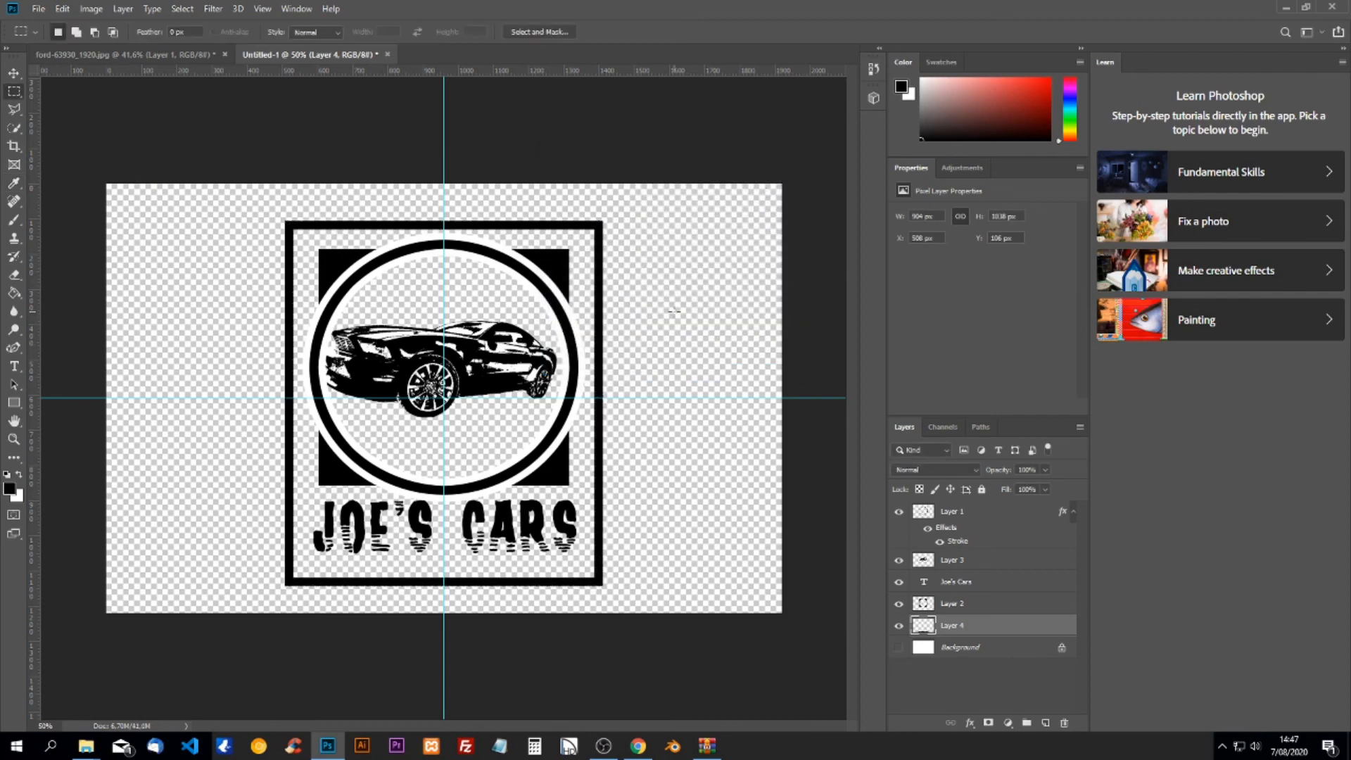